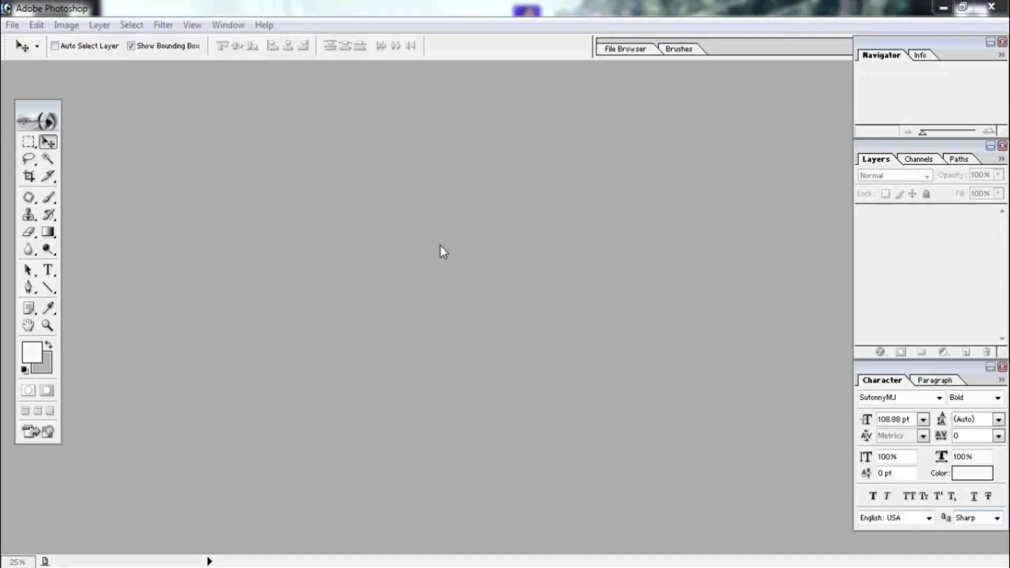
Step: Select IMG_20160125_142609 and Pspoart (Sir) on the Desktop and open both images
mouse_move(395, 5)
left_mouse_down()
mouse_move(535, 118)
mouse_move(314, 40)
left_mouse_up()
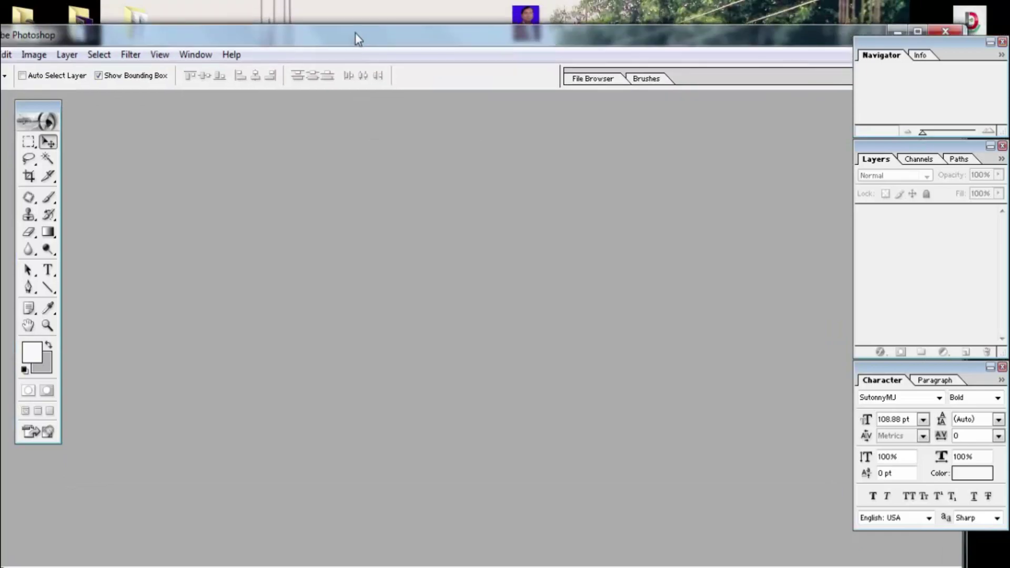
left_click(913, 33)
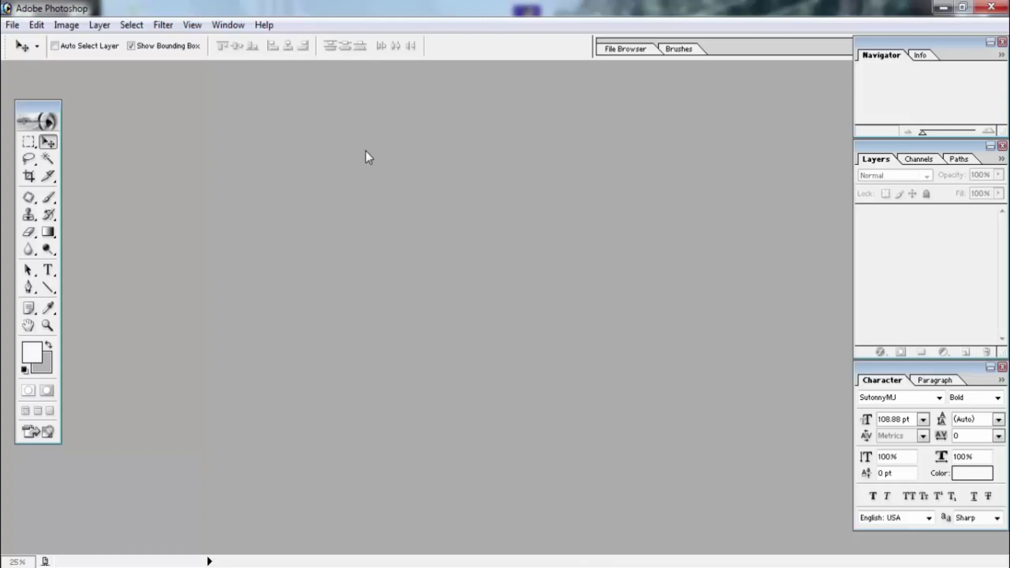
left_click(13, 25)
left_click(22, 58)
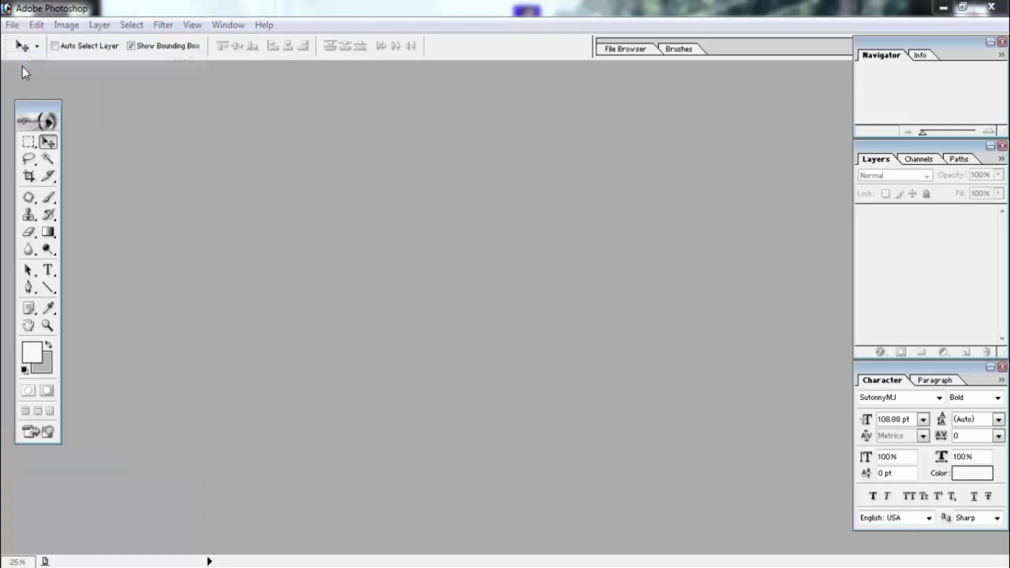
left_click_drag(532, 15, 456, 18)
left_click(542, 285)
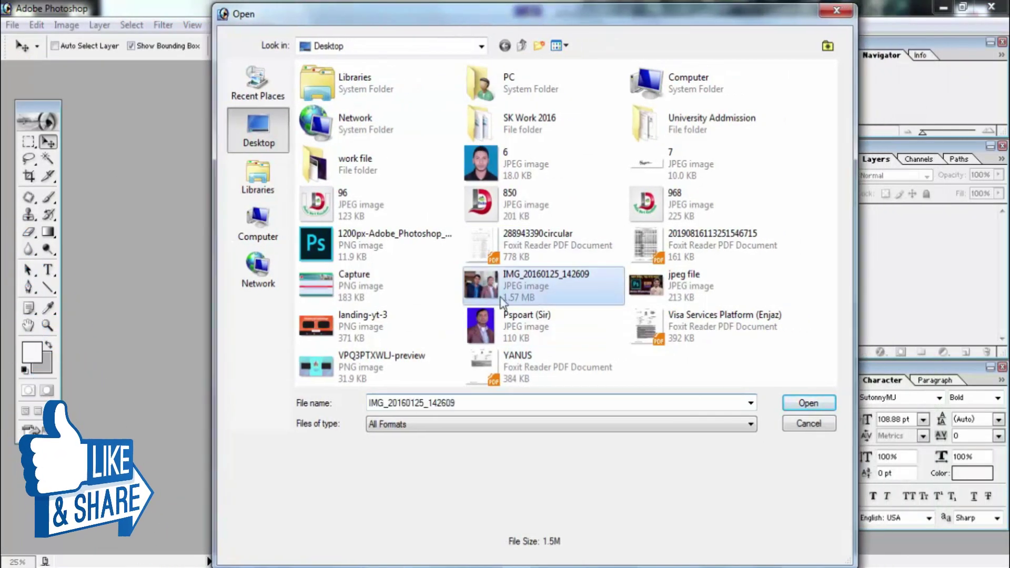
left_click(548, 326, "ctrl")
left_click(809, 403)
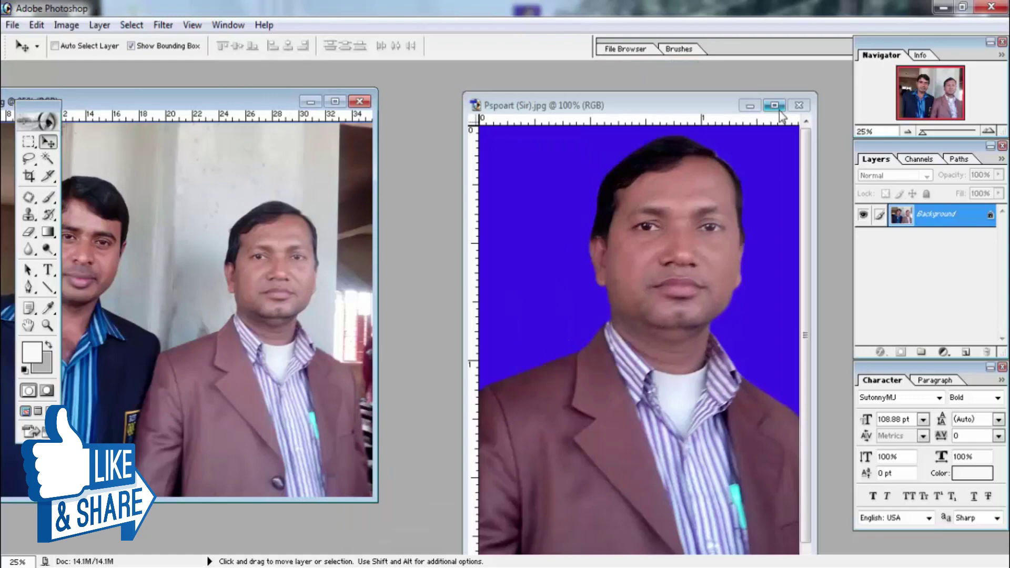
Step: Toggle between maximized and floating windows, ending with the Pspoart (Sir) portrait full size
left_click(775, 105)
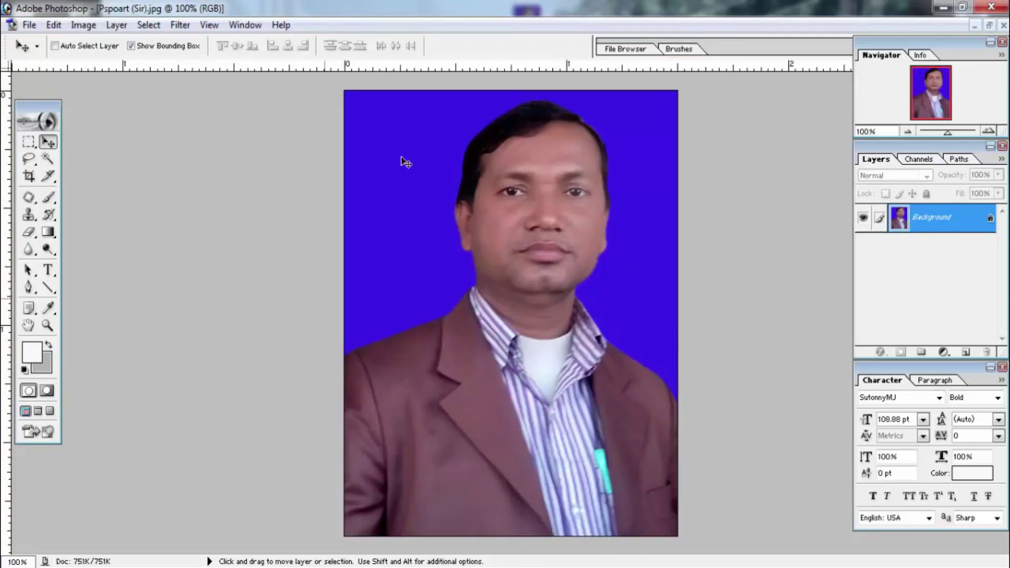
left_click(989, 24)
left_click(329, 108)
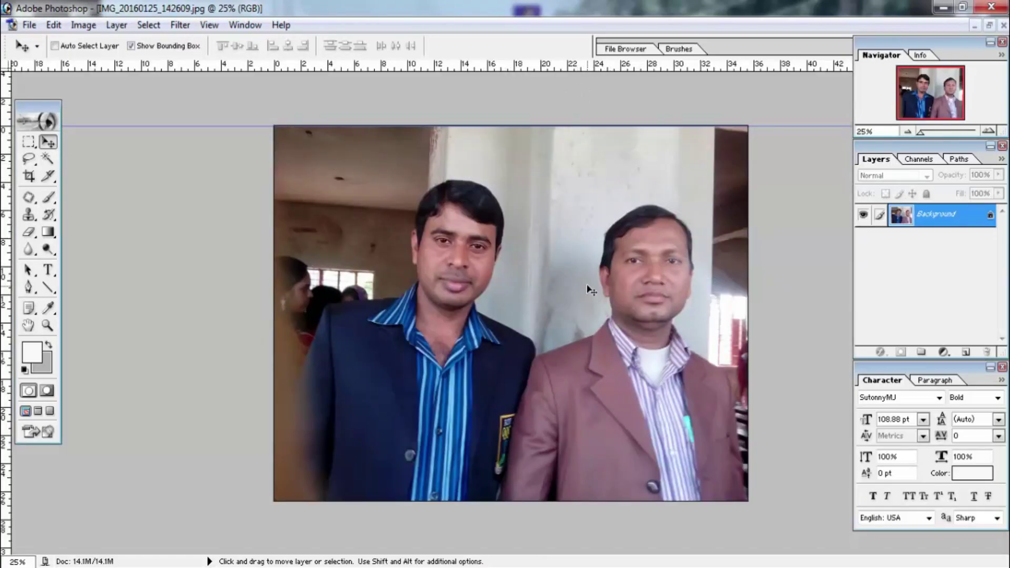
left_click(990, 25)
left_click(788, 105)
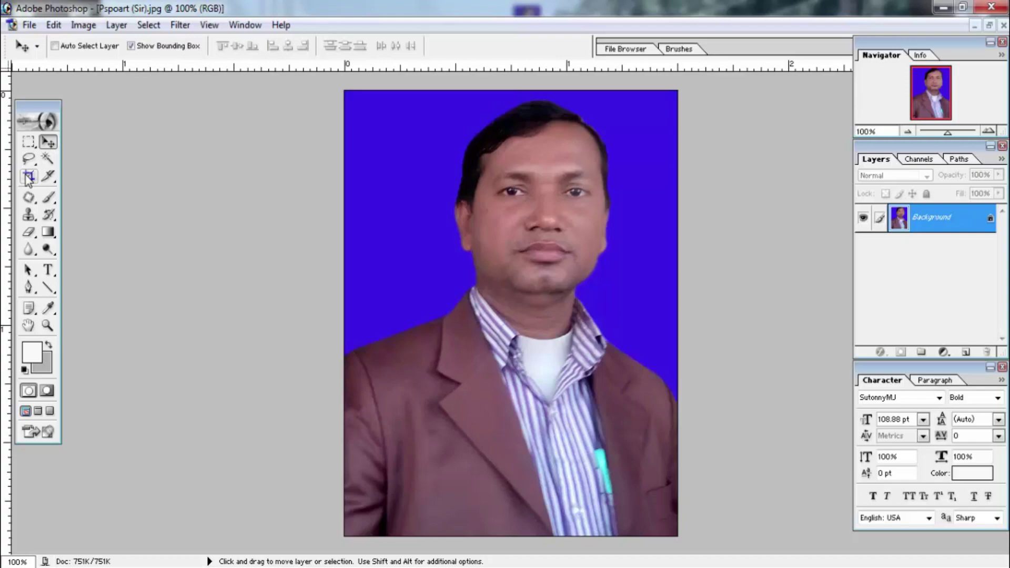
Step: Set the Crop tool to width 1.5 in, height 1.9 in and 300 pixels/inch
left_click(29, 178)
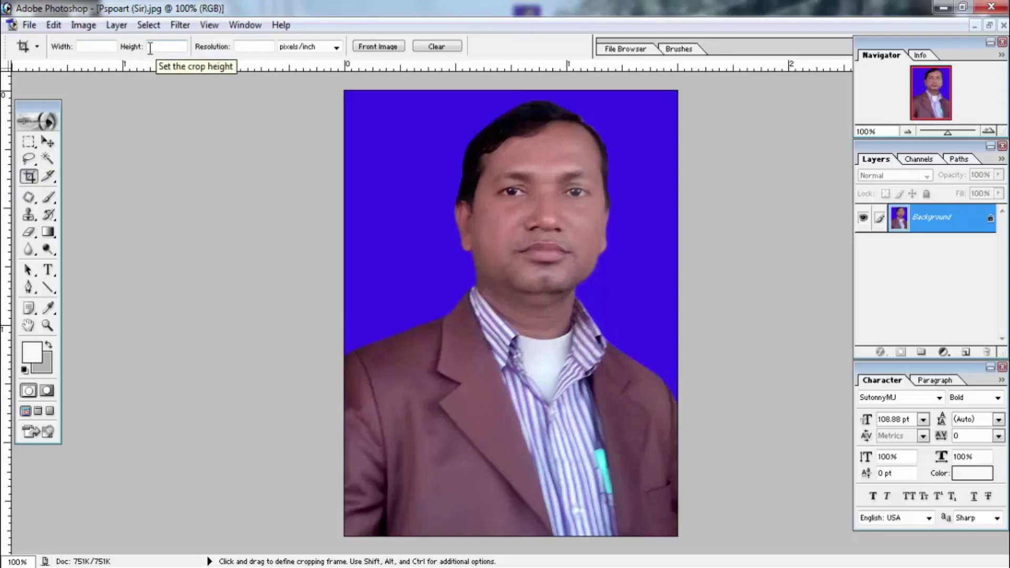
left_click(93, 47)
type("1.5")
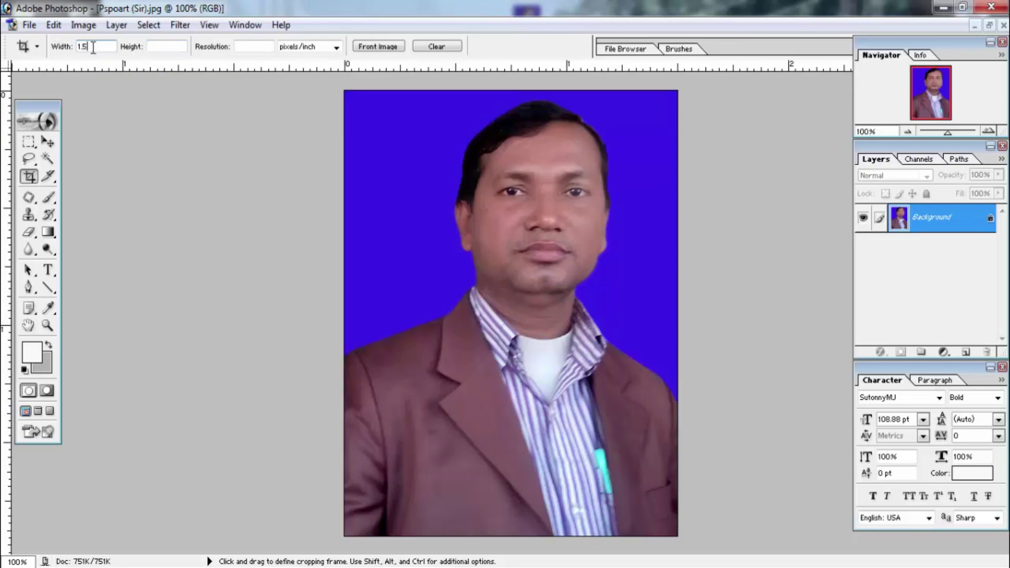
left_click(155, 46)
type("1.9")
key("Tab")
type("300")
key("Tab")
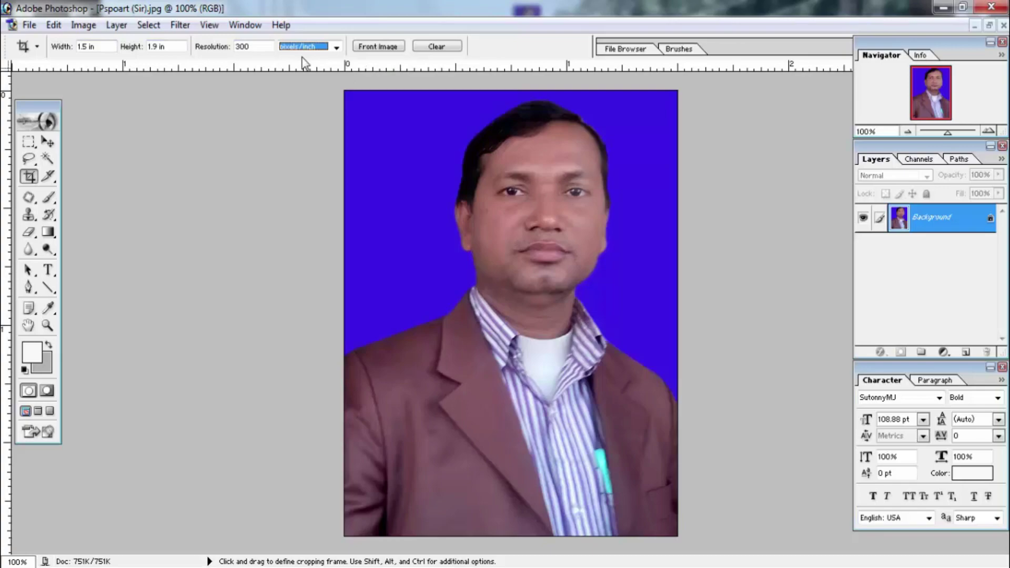
left_click(350, 87)
Step: Draw a crop frame over the portrait, trim its corners, nudge it up, and commit
left_click_drag(346, 87, 677, 536)
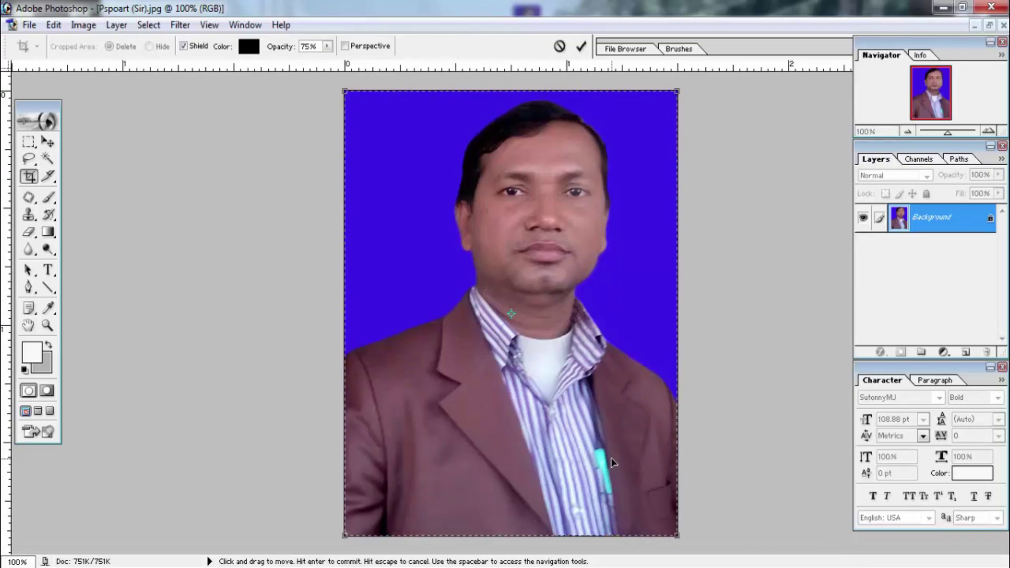
left_click_drag(345, 90, 357, 106)
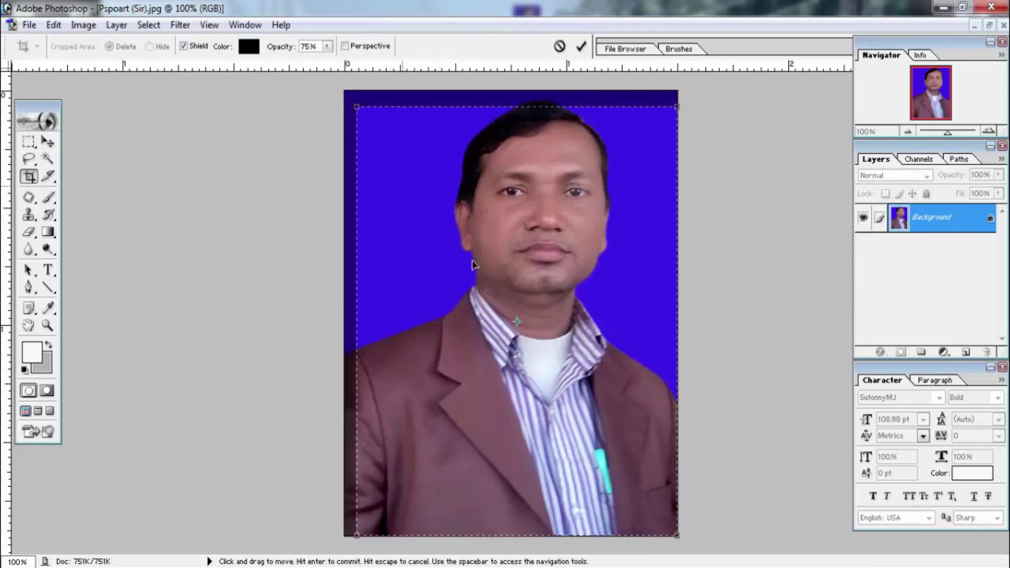
left_click_drag(665, 536, 650, 511)
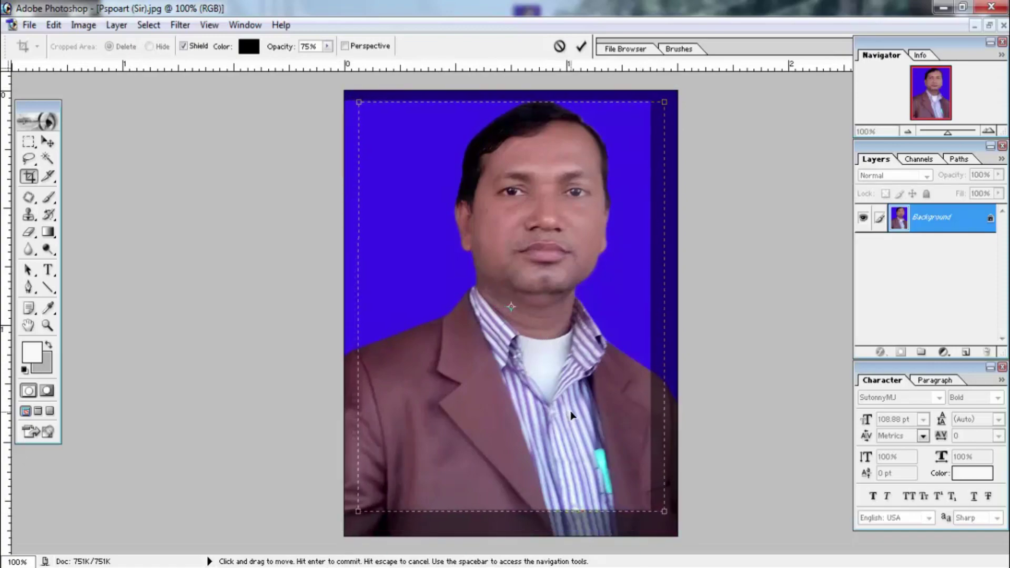
left_click_drag(559, 414, 575, 414)
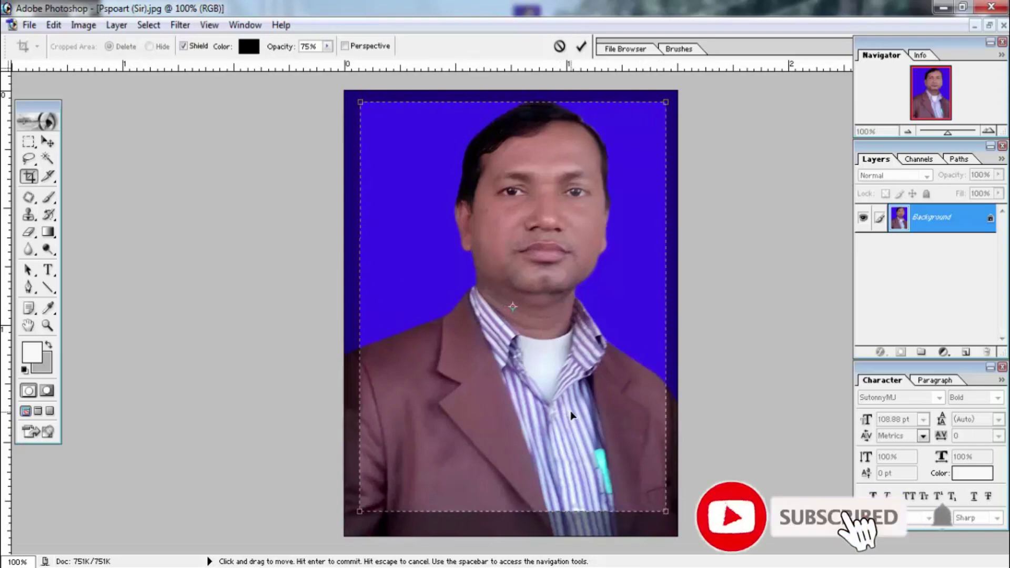
key("Up")
key("Up")
key("Up")
key("Up")
key("Up")
key("Up")
key("Up")
key("Up")
key("Up")
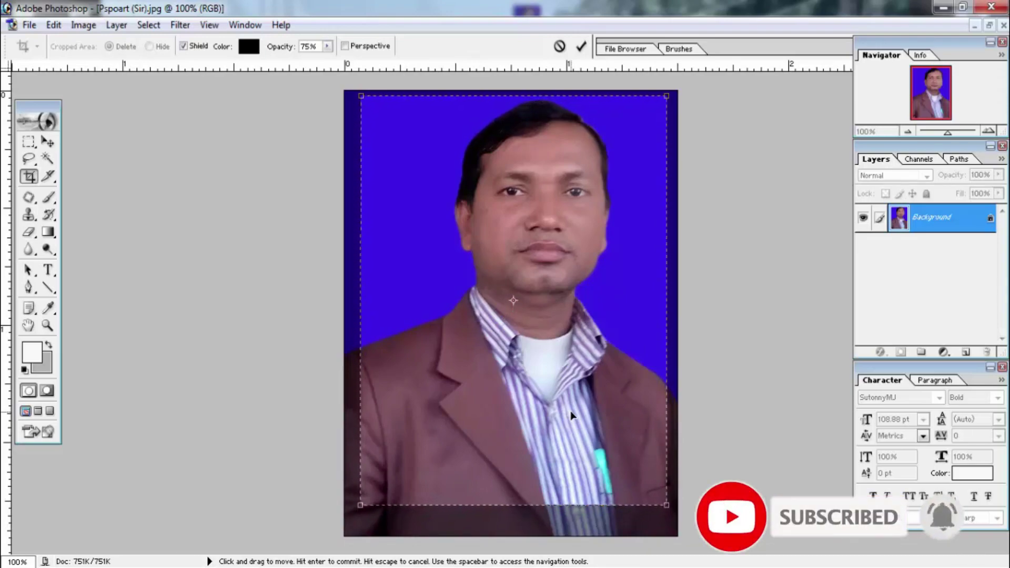
key("Up")
key("Up")
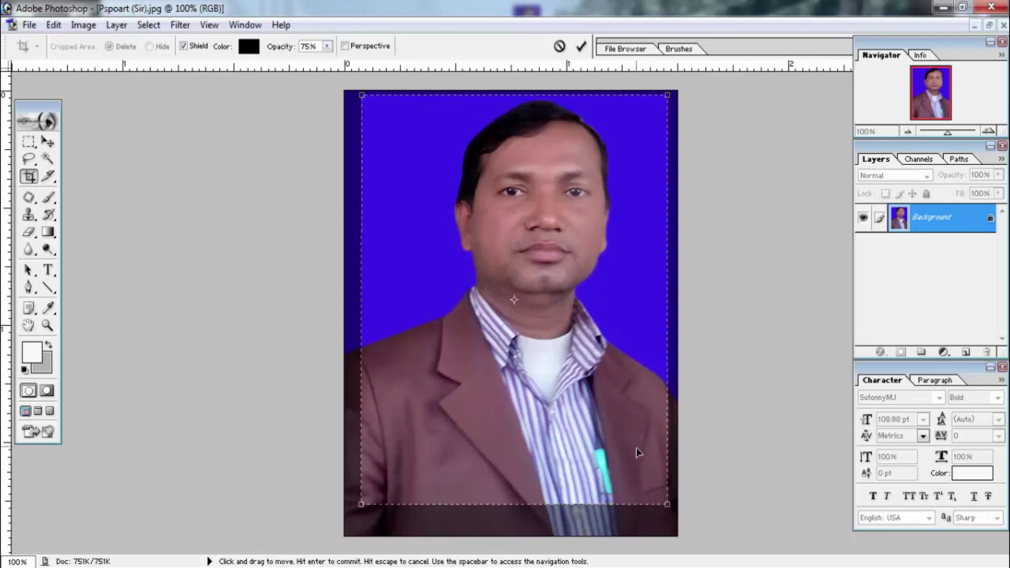
key("Return")
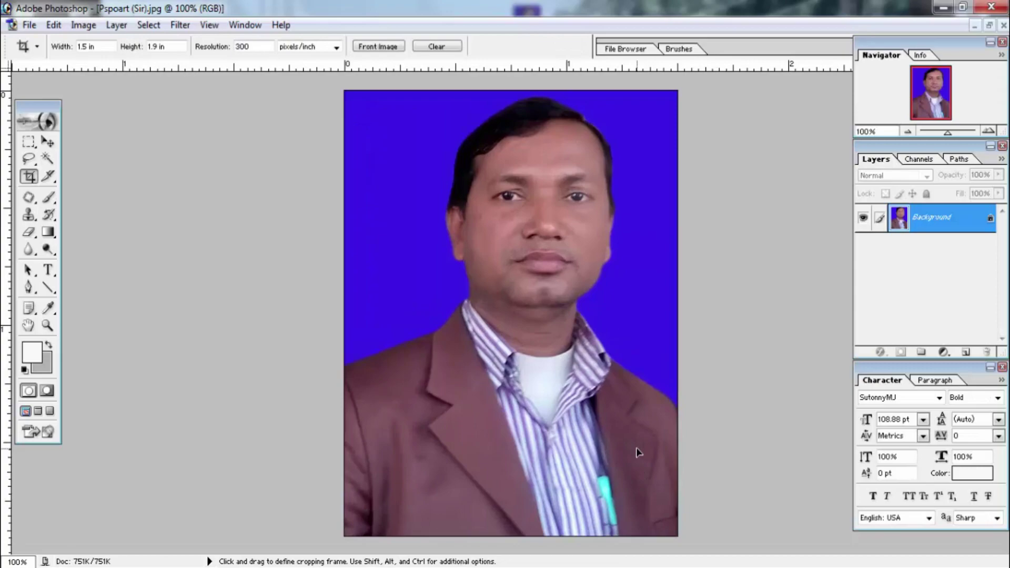
Step: Magic Wand-select the blue background at tolerance 32, then zoom to 200% on the face
left_click(46, 160)
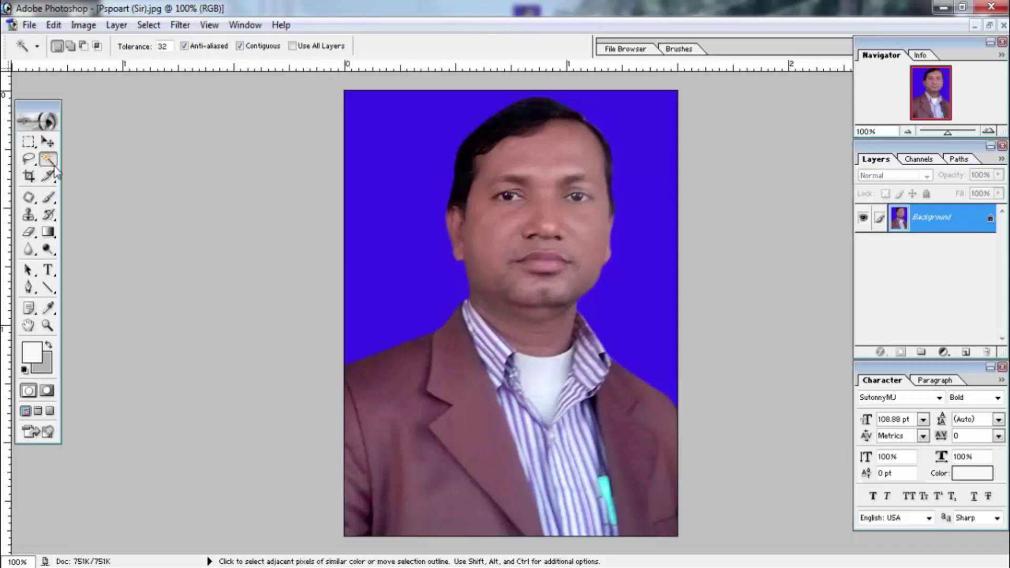
left_click(419, 274)
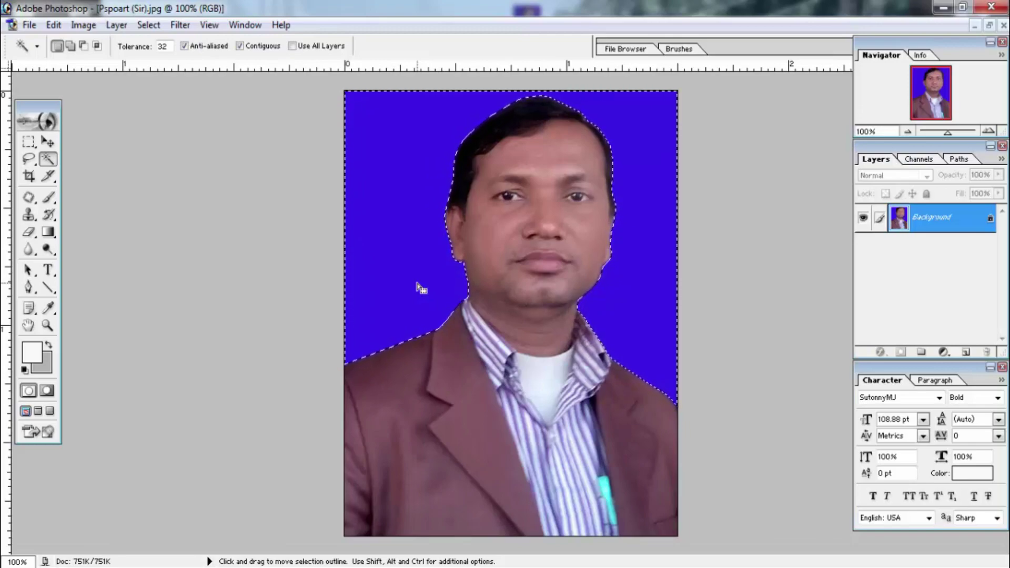
left_click(399, 250)
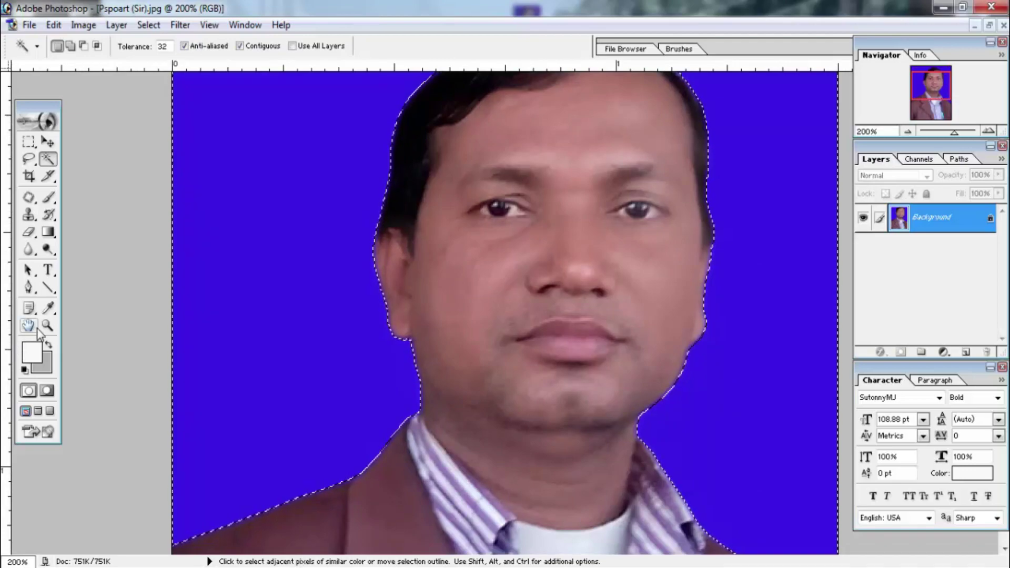
left_click(70, 46)
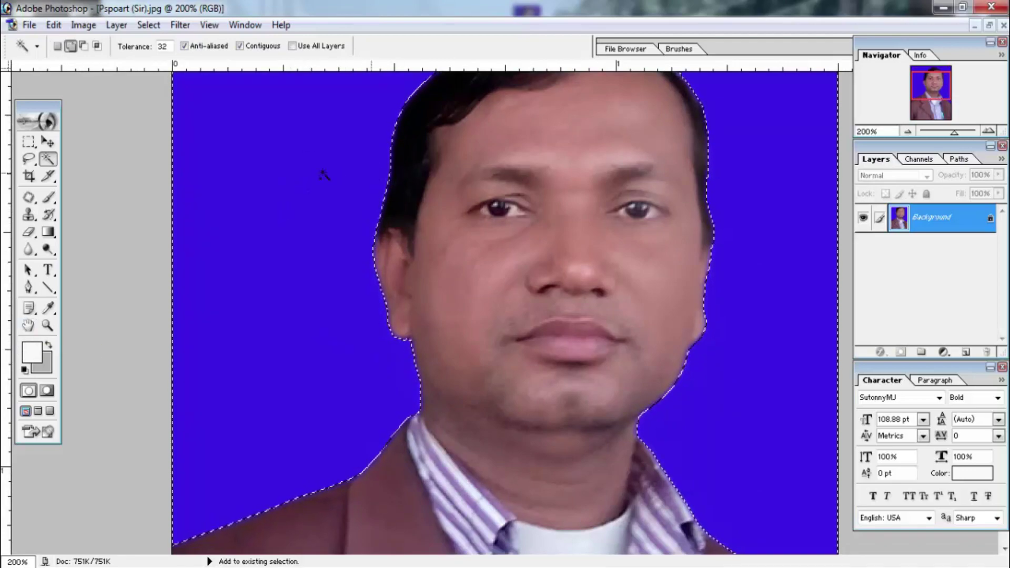
left_click(320, 161)
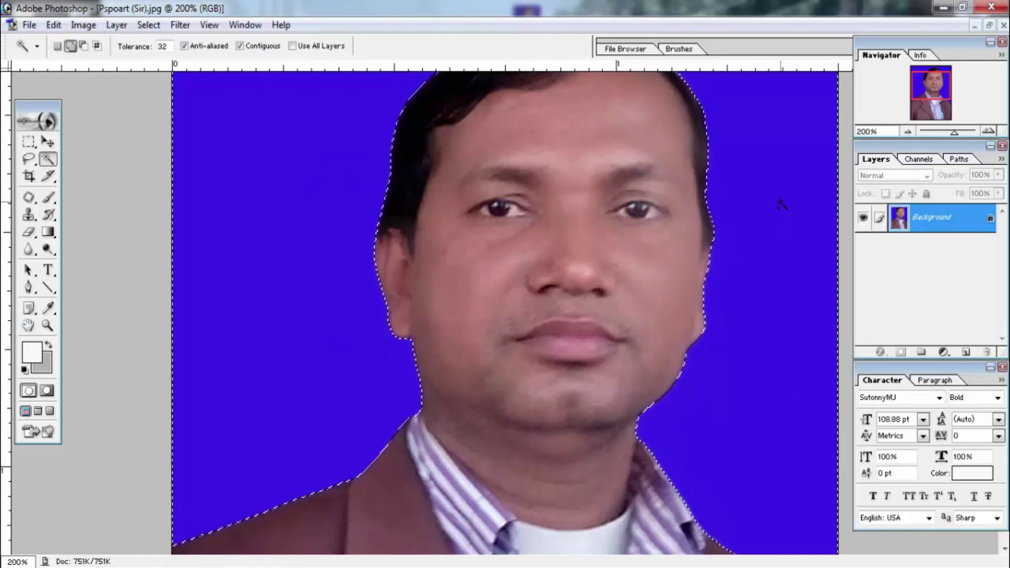
left_click_drag(780, 200, 724, 349)
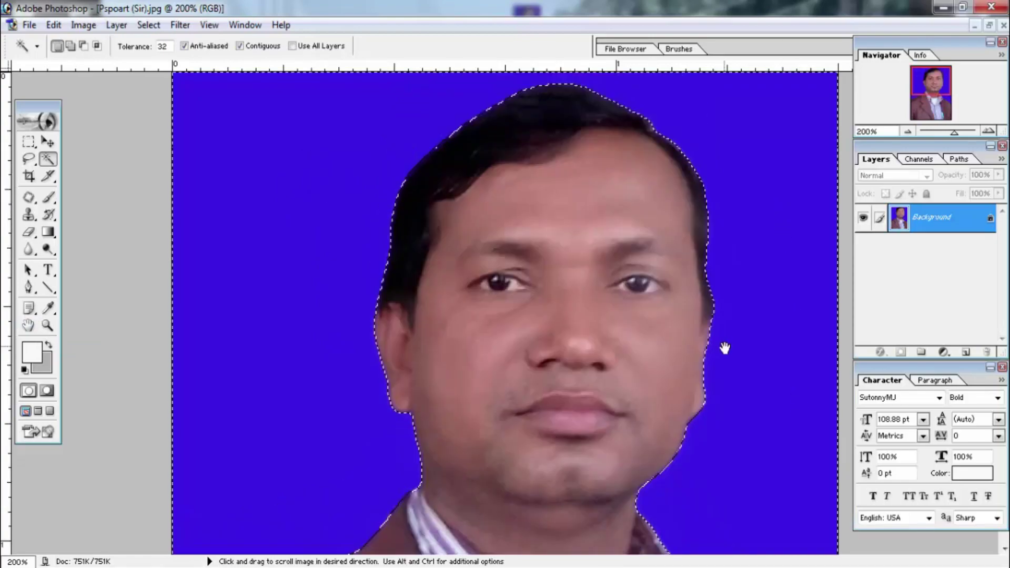
left_click(28, 328)
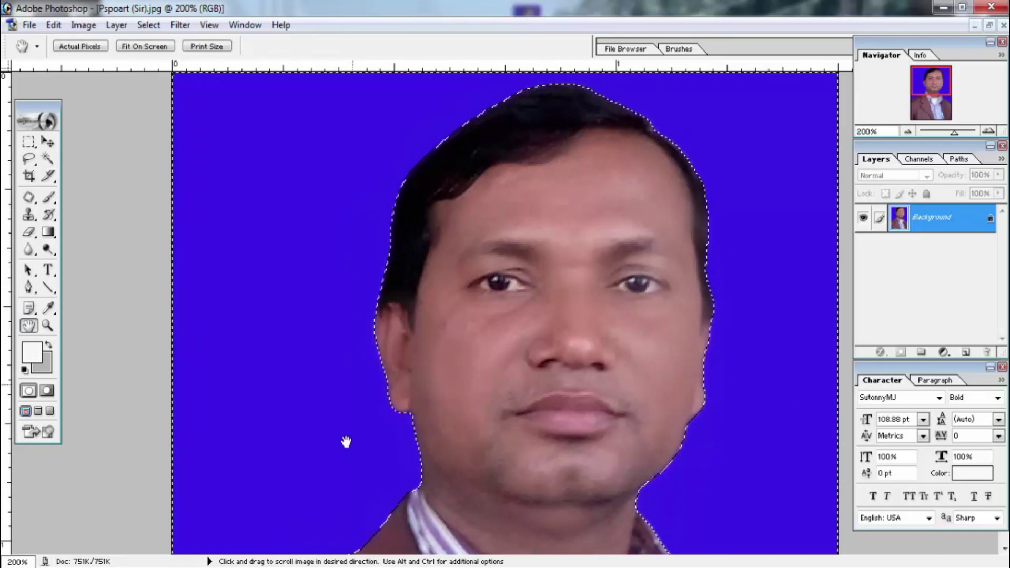
left_click_drag(346, 442, 349, 235)
mouse_move(394, 365)
left_mouse_down()
mouse_move(523, 266)
mouse_move(580, 500)
mouse_move(562, 566)
left_mouse_up()
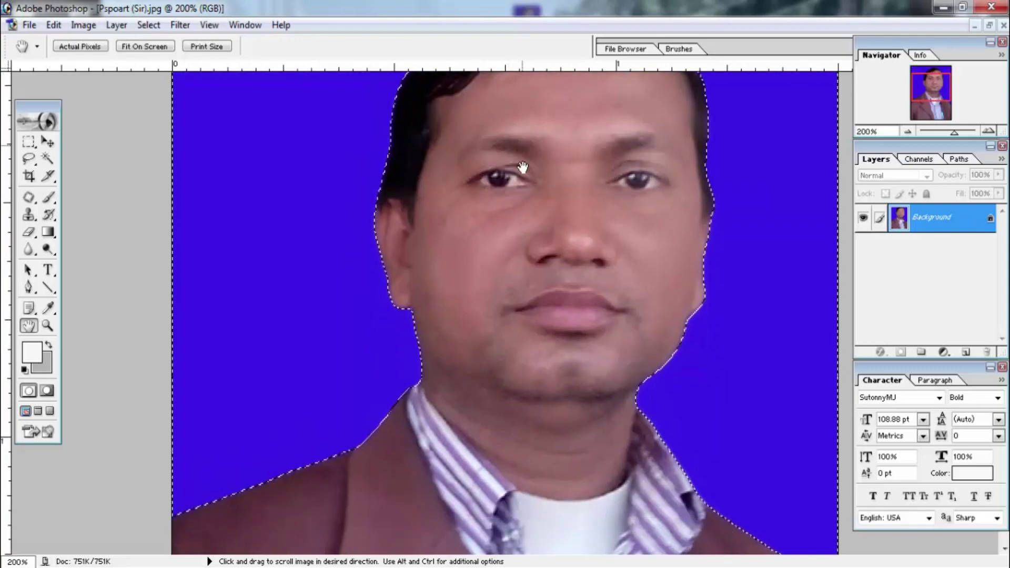
mouse_move(509, 365)
left_mouse_down()
mouse_move(496, 203)
mouse_move(679, 301)
left_mouse_up()
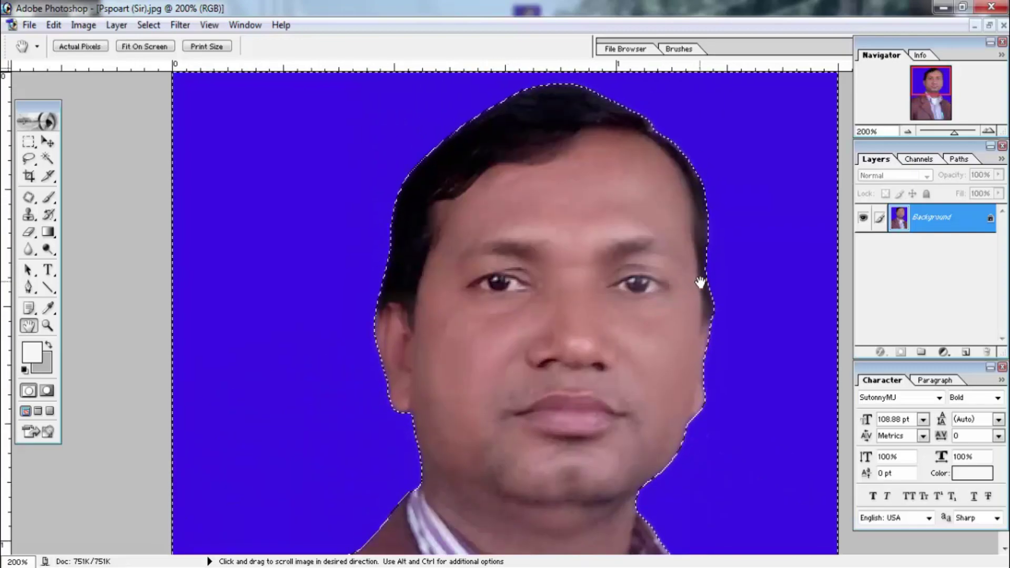
left_click(48, 158)
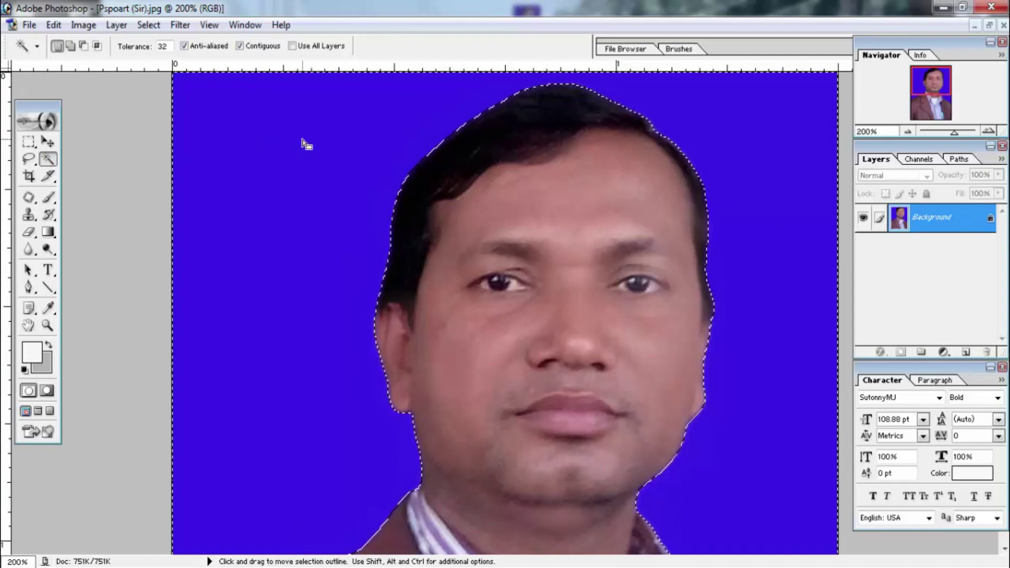
key("shift")
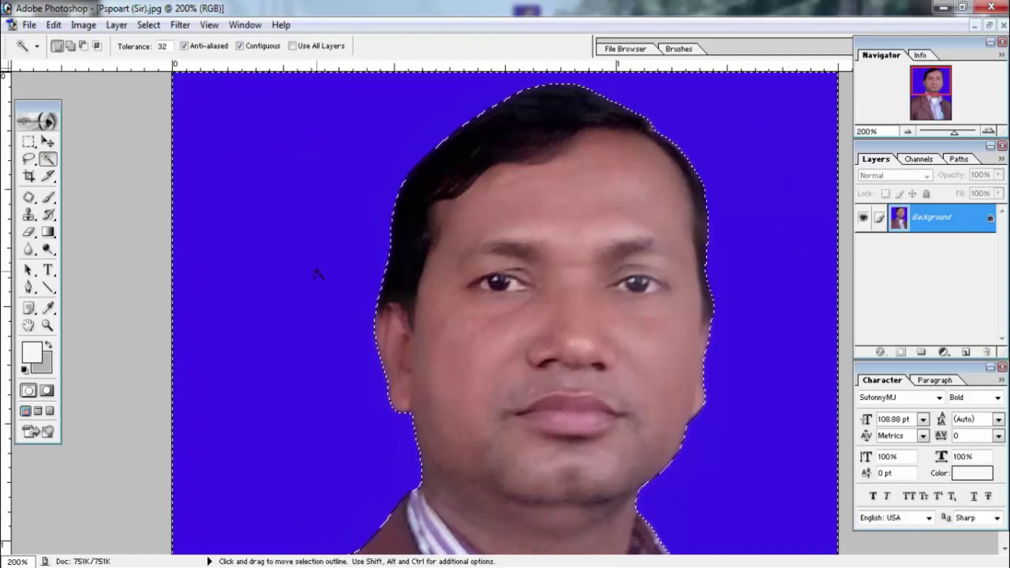
key("alt")
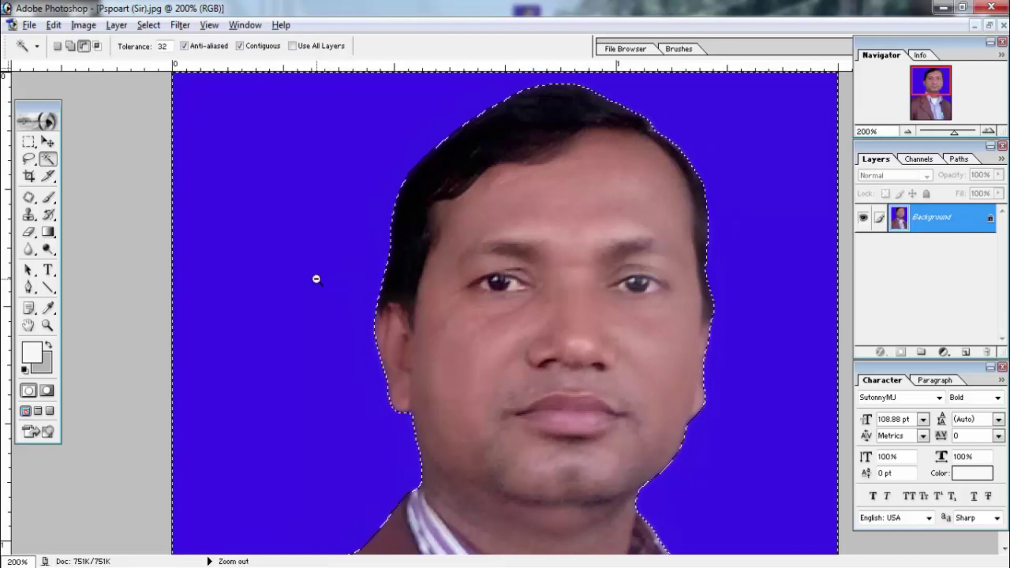
left_click(318, 282, "ctrl+alt")
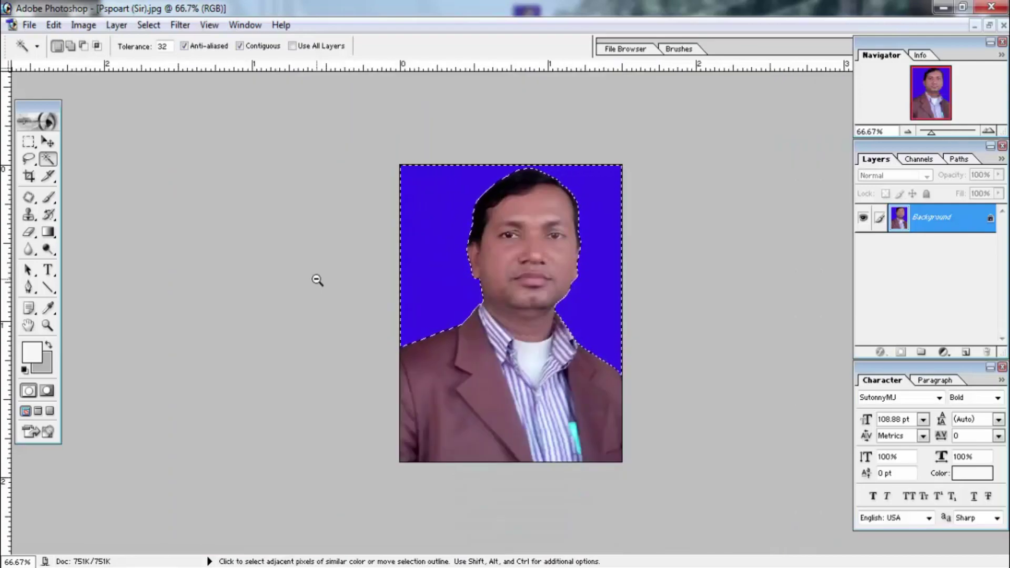
left_click(317, 280, "ctrl+alt")
left_click(317, 280, "ctrl+alt")
key("ctrl+plus")
key("ctrl+plus")
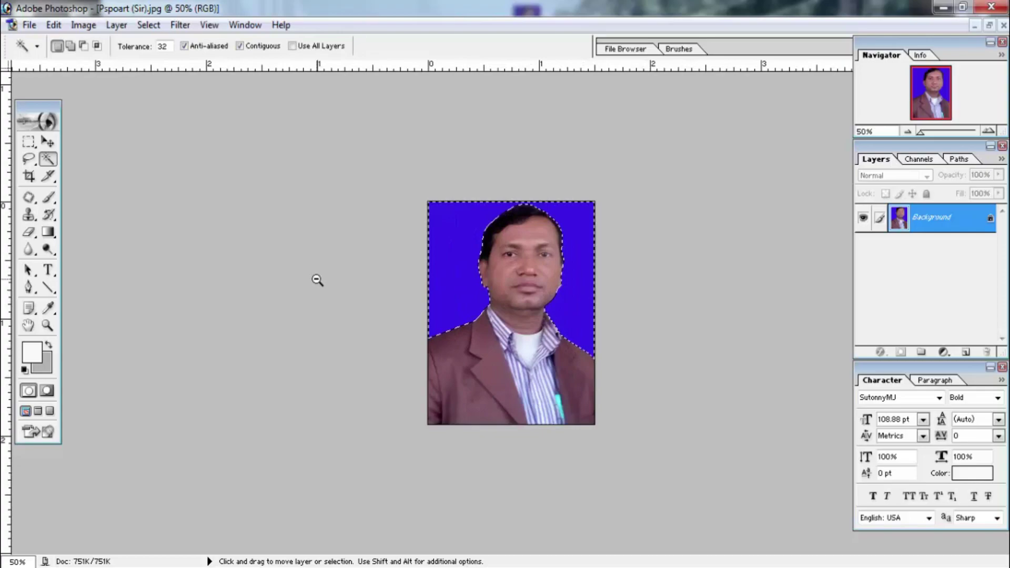
key("ctrl+plus")
key("ctrl+plus")
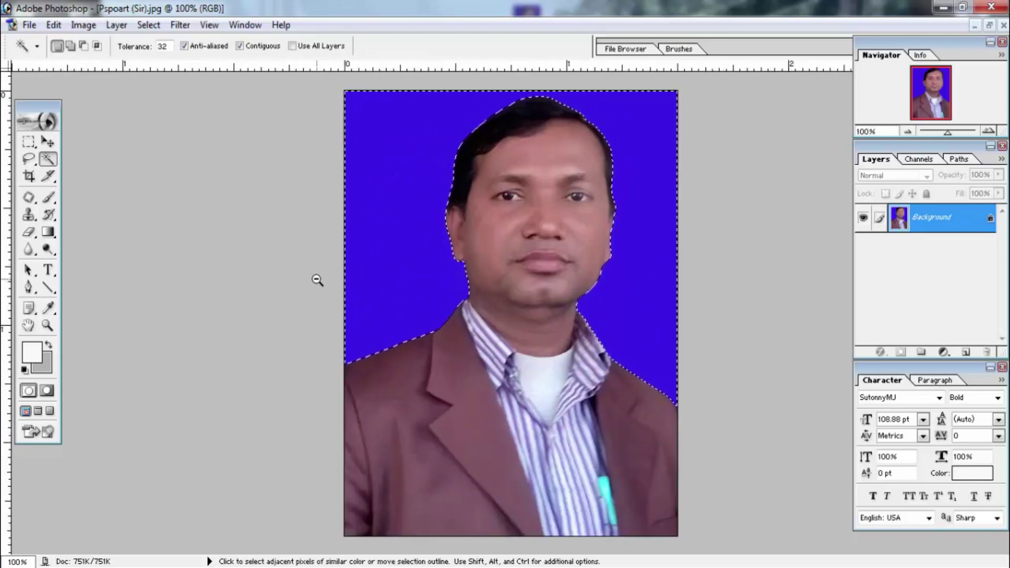
left_click(30, 176)
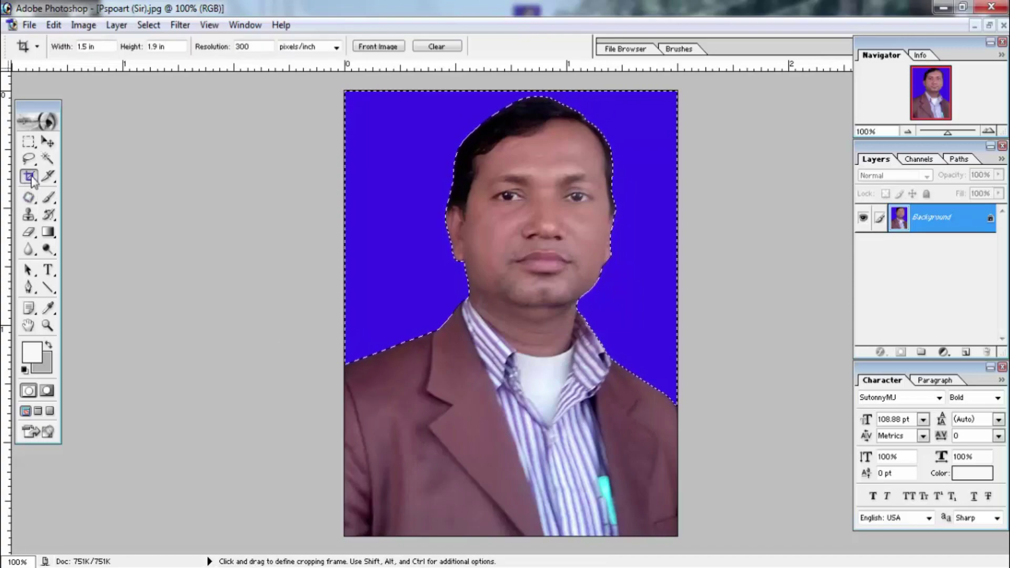
left_click(47, 159)
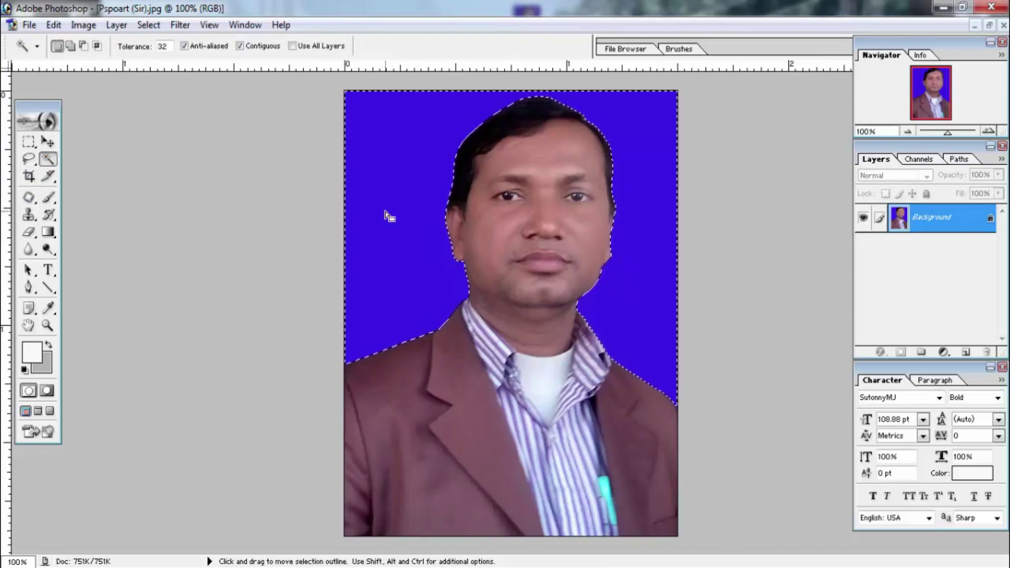
key("ctrl+alt+d")
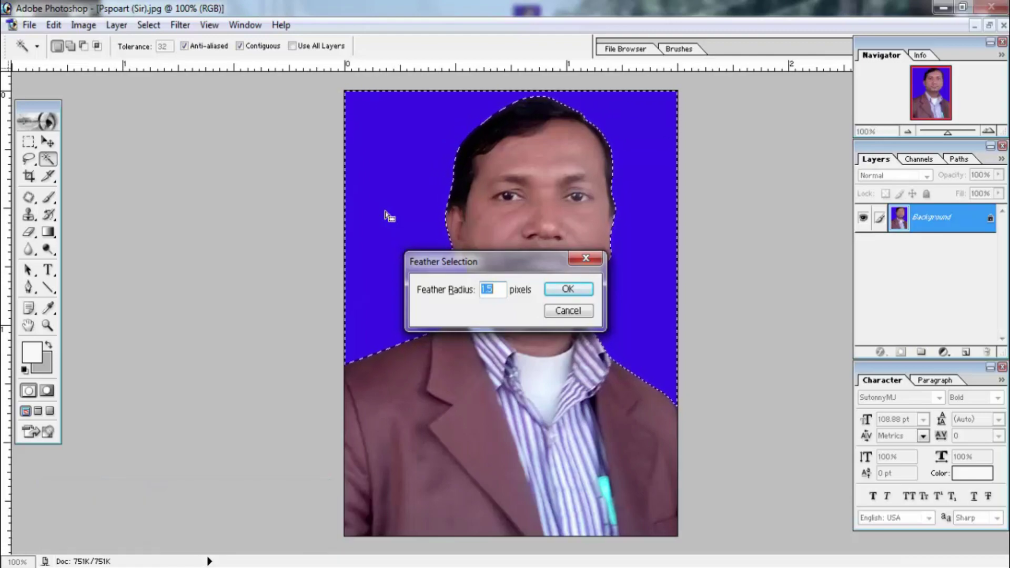
key("shift+F6")
key("Return")
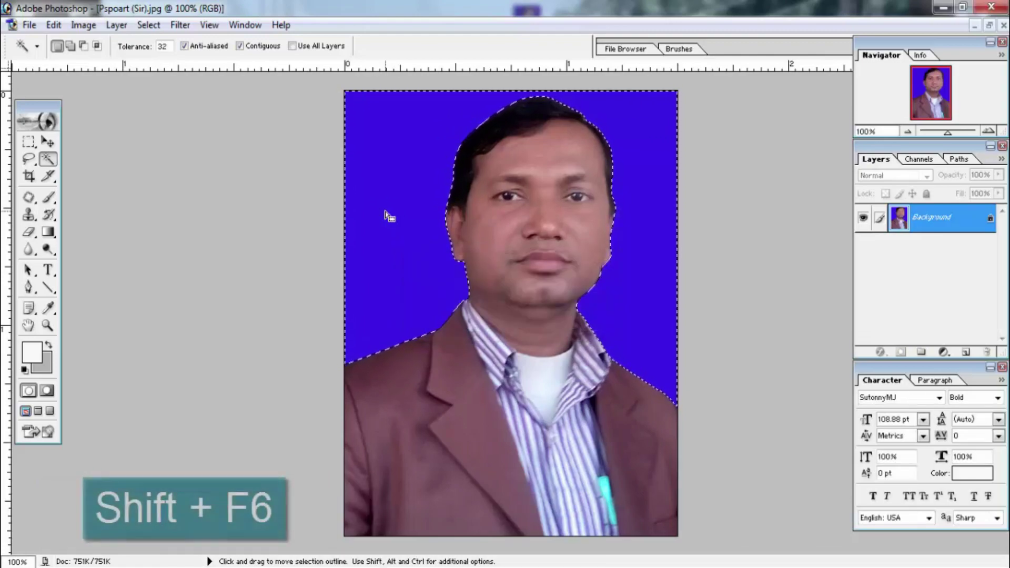
key("shift+F6")
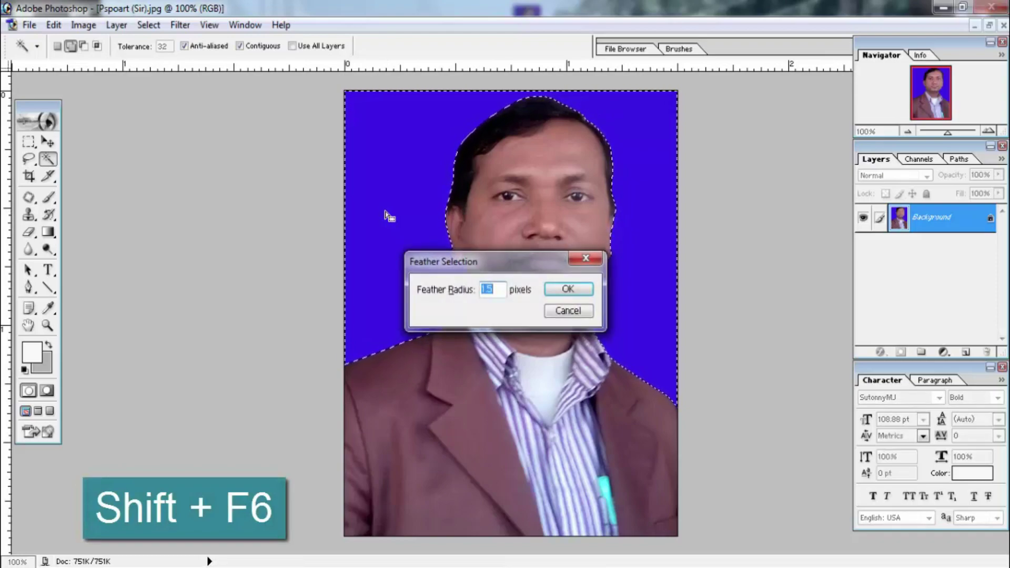
left_click_drag(463, 262, 221, 196)
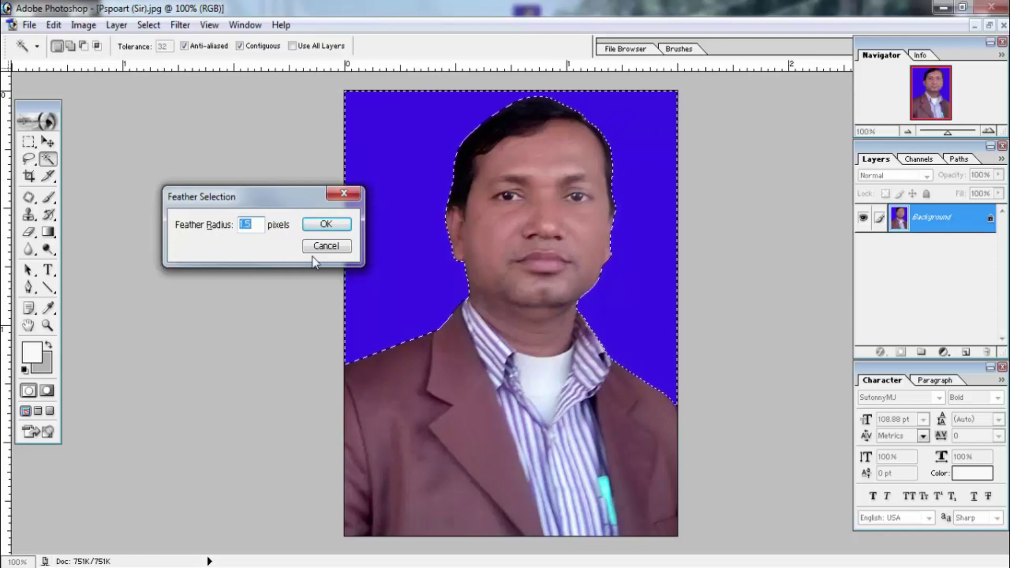
left_click(324, 247)
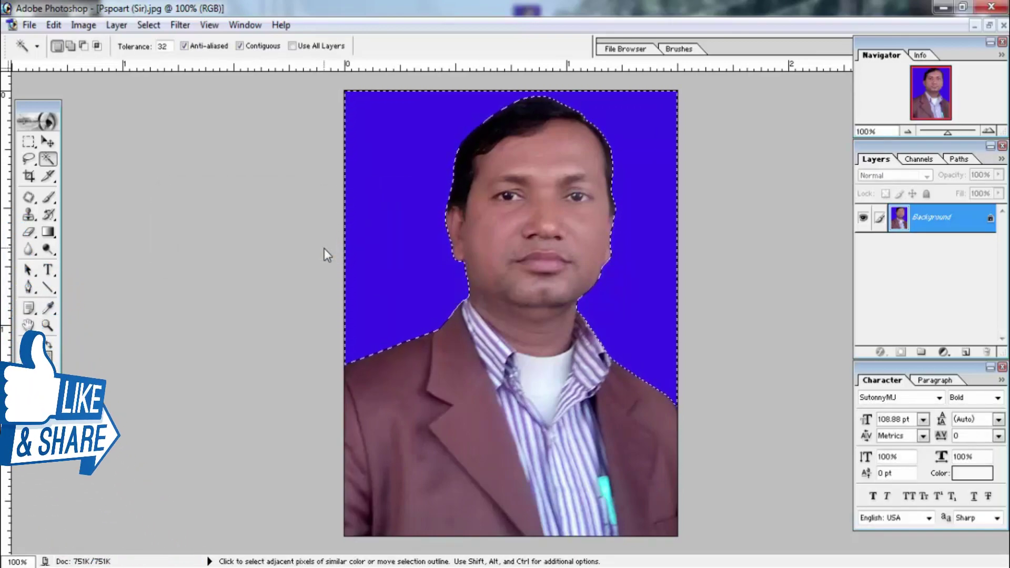
Step: Zoom to 300% on the chin and set the background colour to #0285D1
left_click(474, 268, "ctrl")
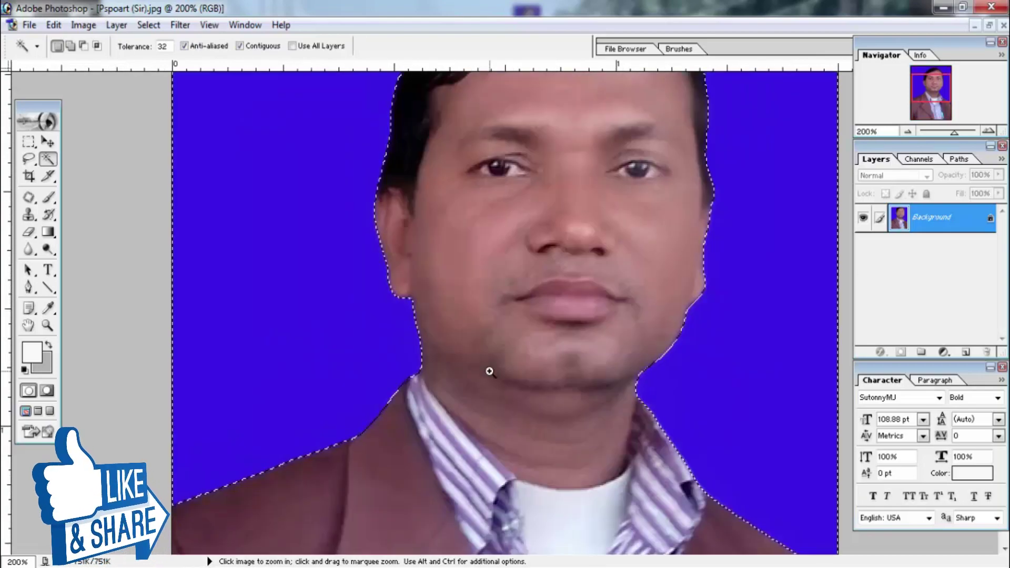
left_click(187, 371, "ctrl")
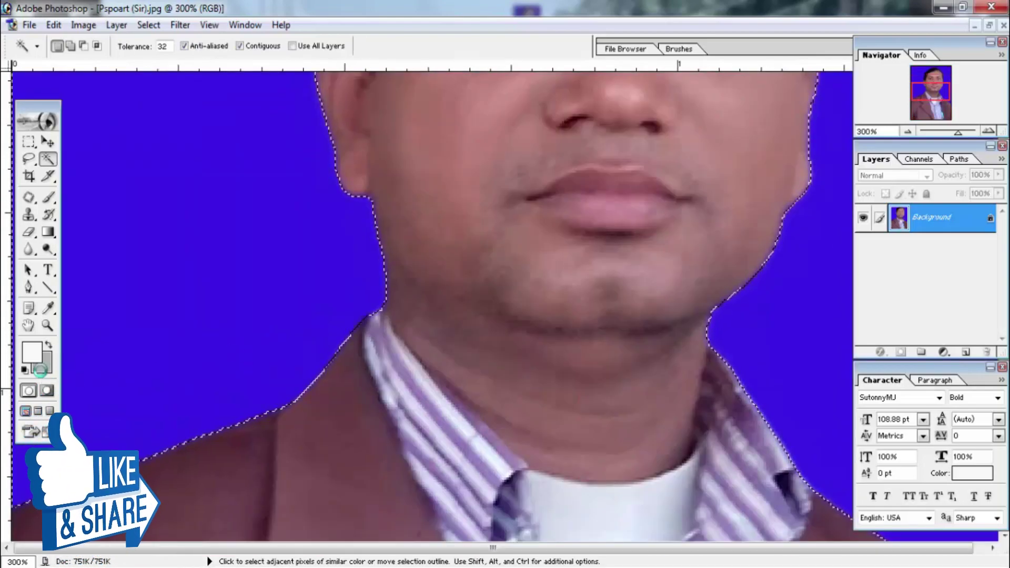
left_click(40, 371)
left_click_drag(581, 327, 569, 293)
left_click(547, 241)
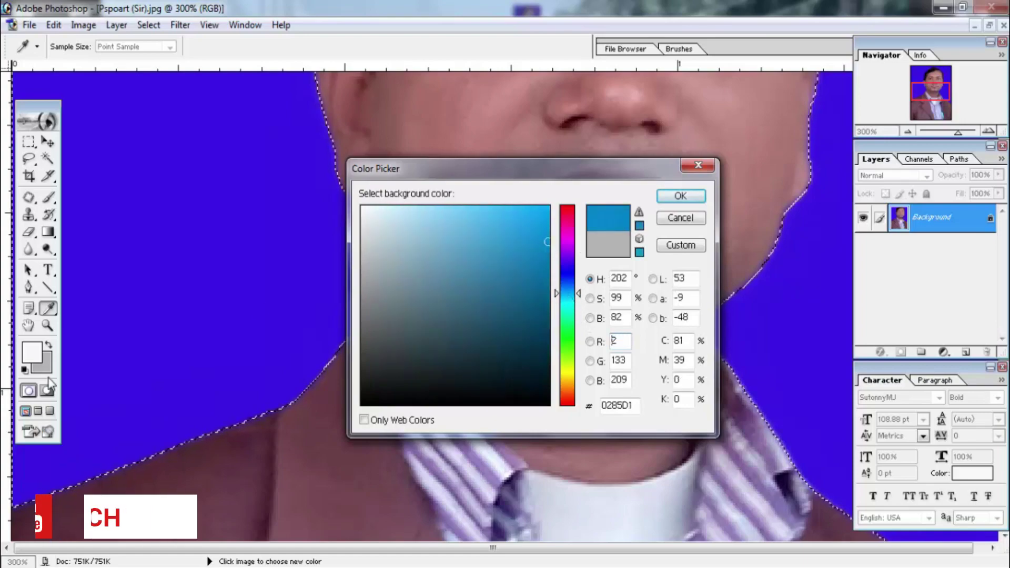
left_click(681, 196)
Step: Fill the selected backdrop with sky blue #0285D1, then deselect with the Rectangular Marquee
key("w")
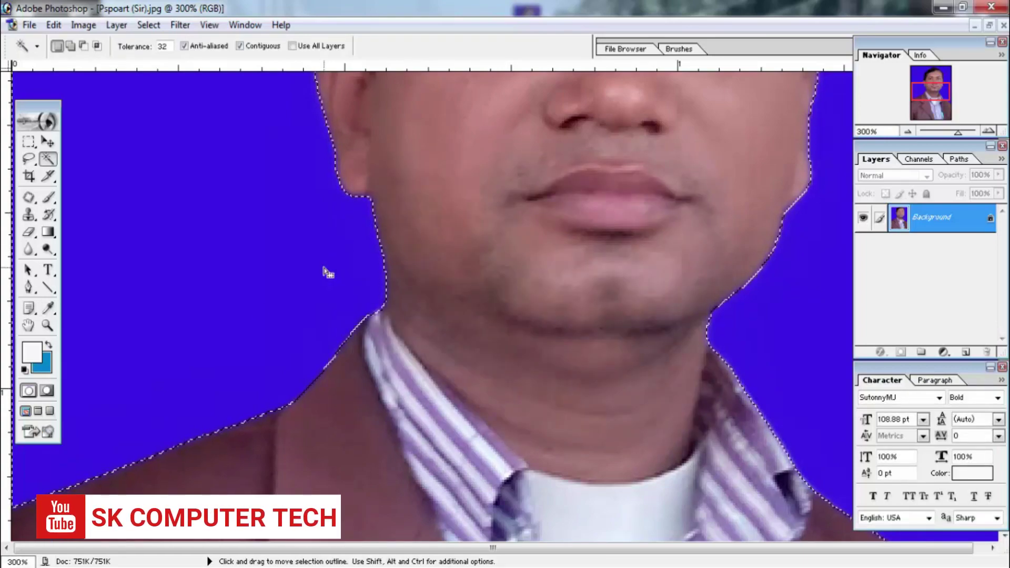
key("Delete")
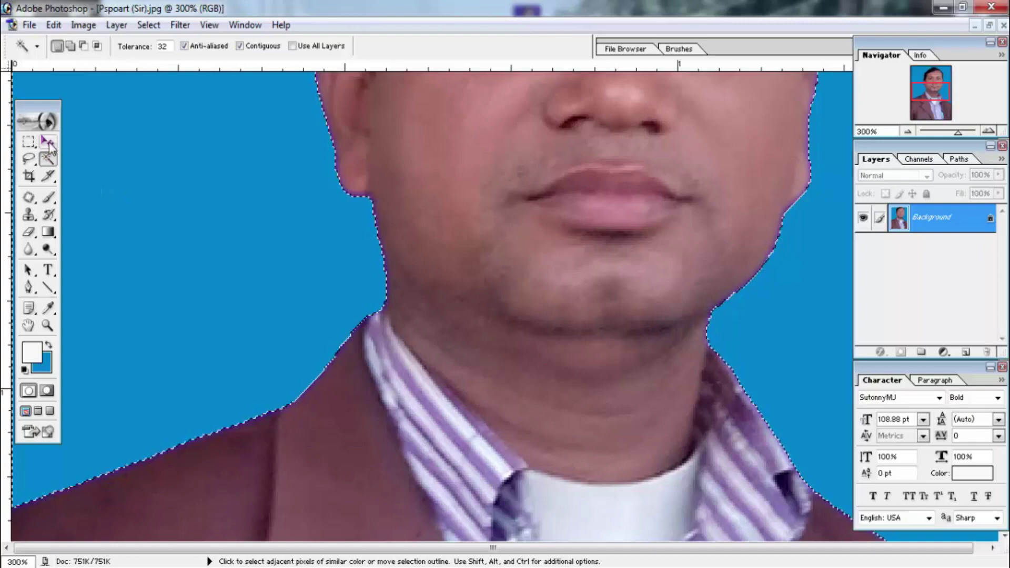
left_click(28, 142)
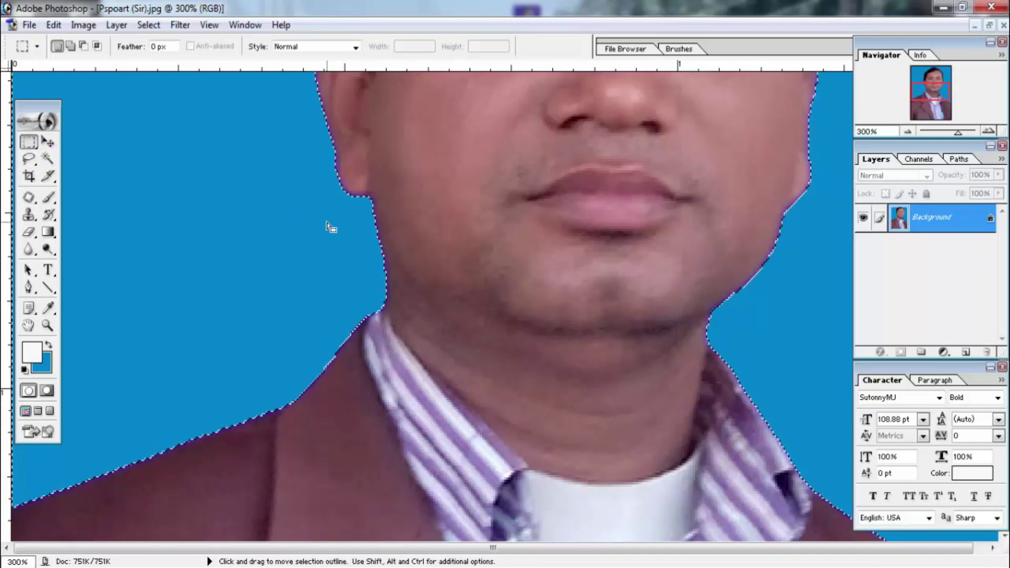
left_click(332, 243)
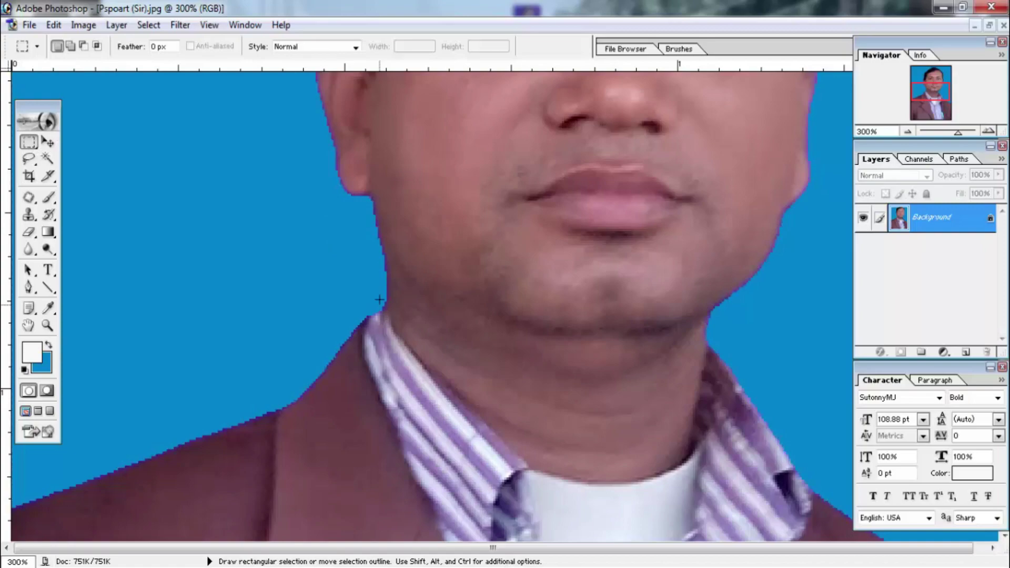
Step: Zoom to 400%, pan to the neck, and Magic Wand-select the blue beside neck and shoulder
left_click(383, 255, "ctrl")
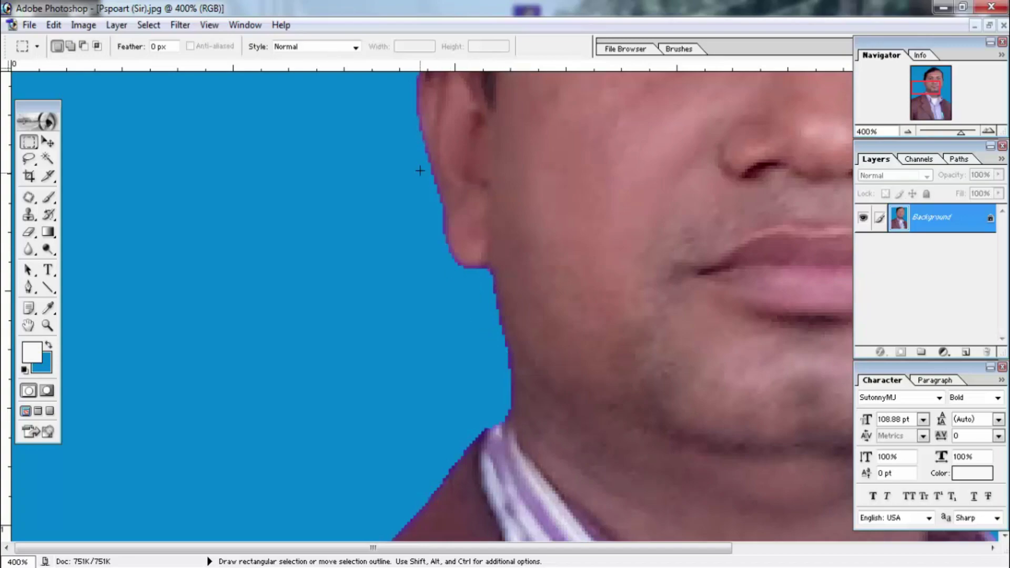
mouse_move(421, 146)
left_mouse_down()
mouse_move(417, 293)
mouse_move(483, 244)
mouse_move(630, 333)
mouse_move(478, 279)
mouse_move(479, 79)
left_mouse_up()
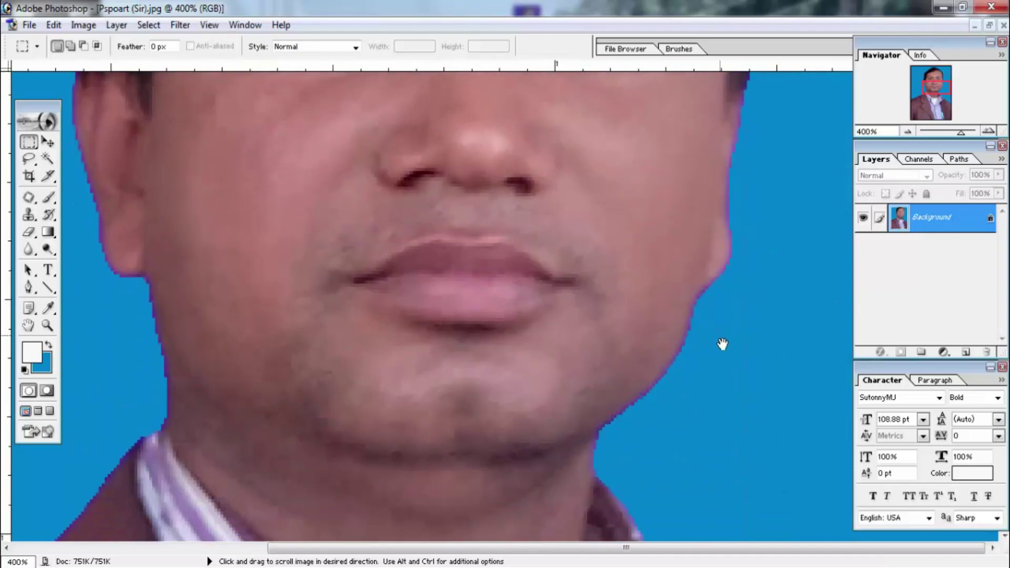
left_click_drag(721, 343, 682, 231)
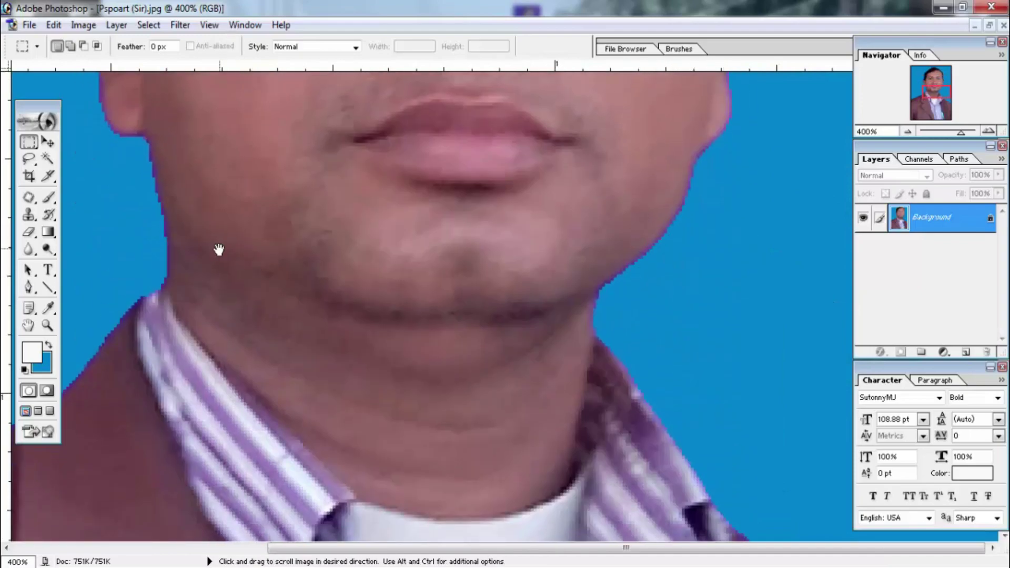
left_click_drag(218, 251, 597, 230)
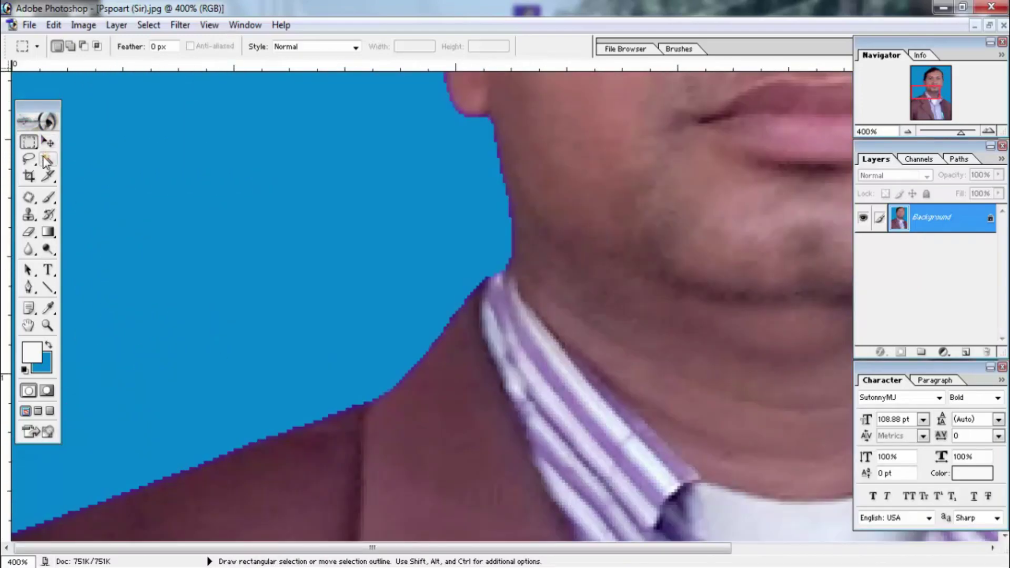
left_click(48, 158)
left_click(332, 348)
left_click(346, 355, "shift")
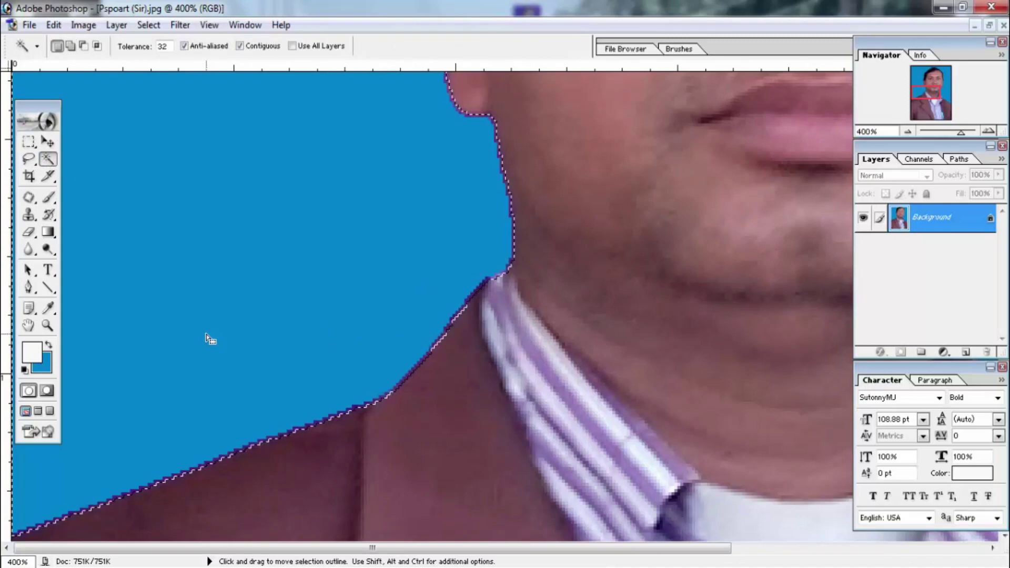
Step: Feather the selection by 1.5 pixels, then deselect with the Rectangular Marquee
key("ctrl+alt+d")
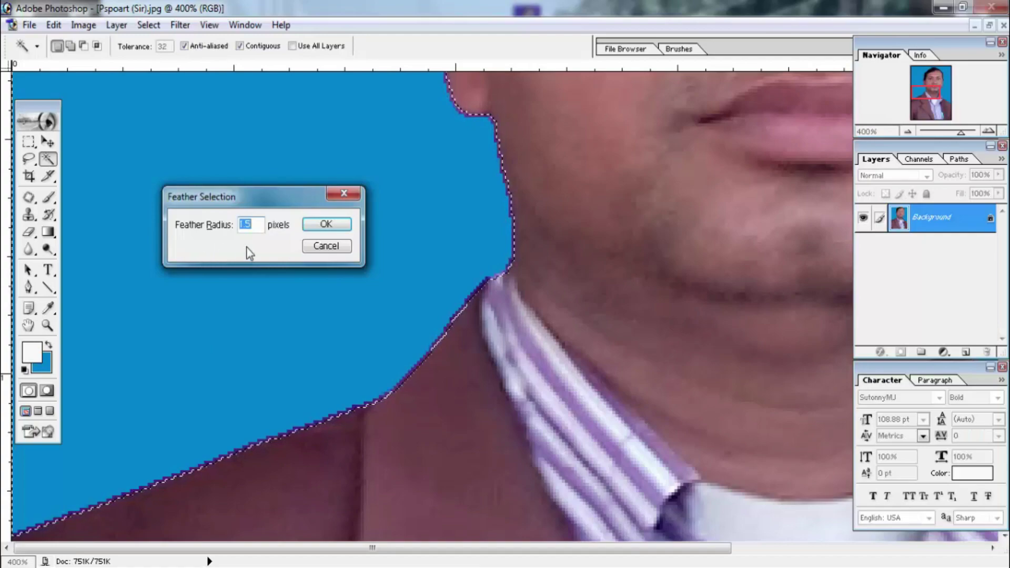
left_click(248, 225)
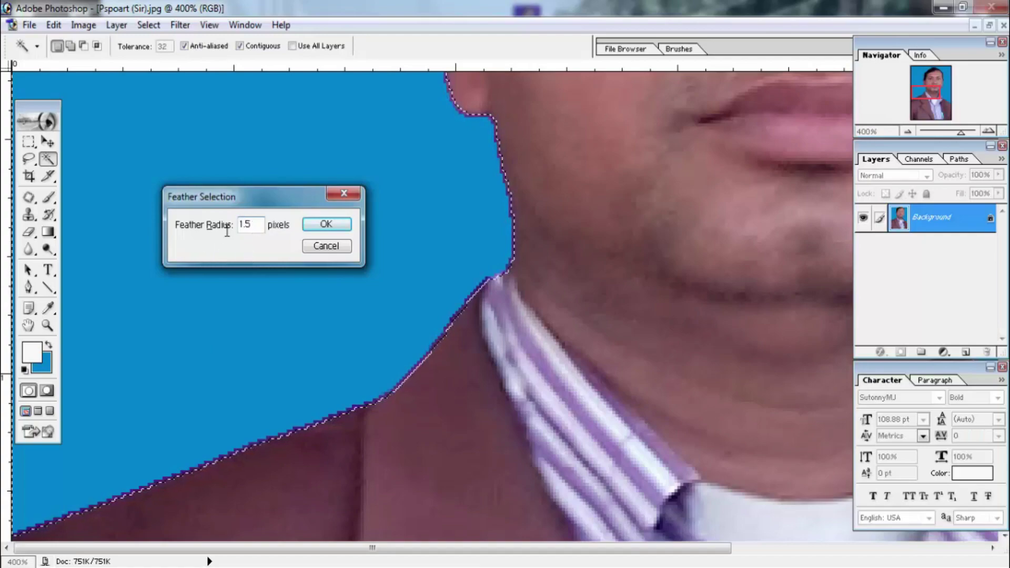
left_click(345, 225)
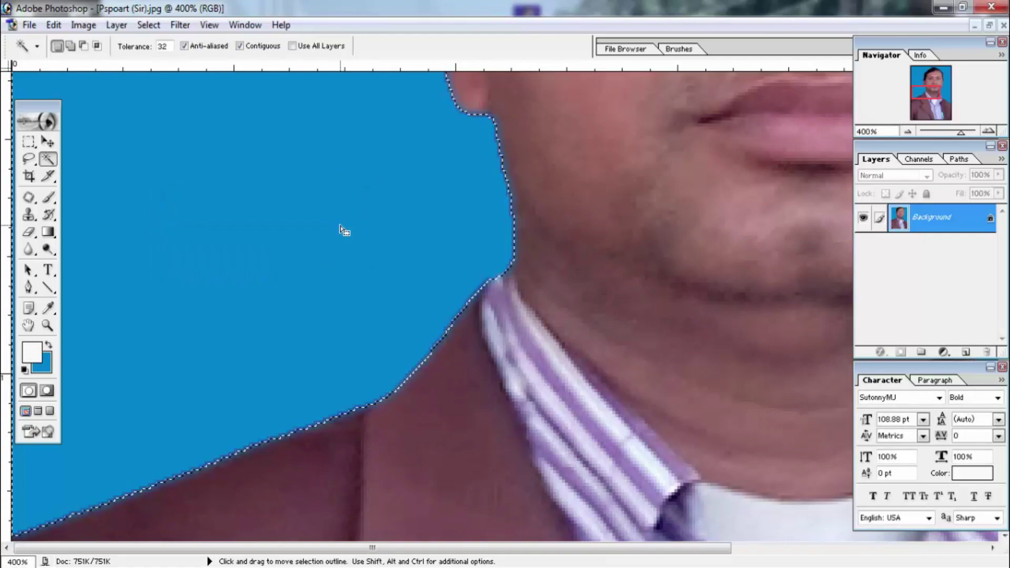
left_click(32, 142)
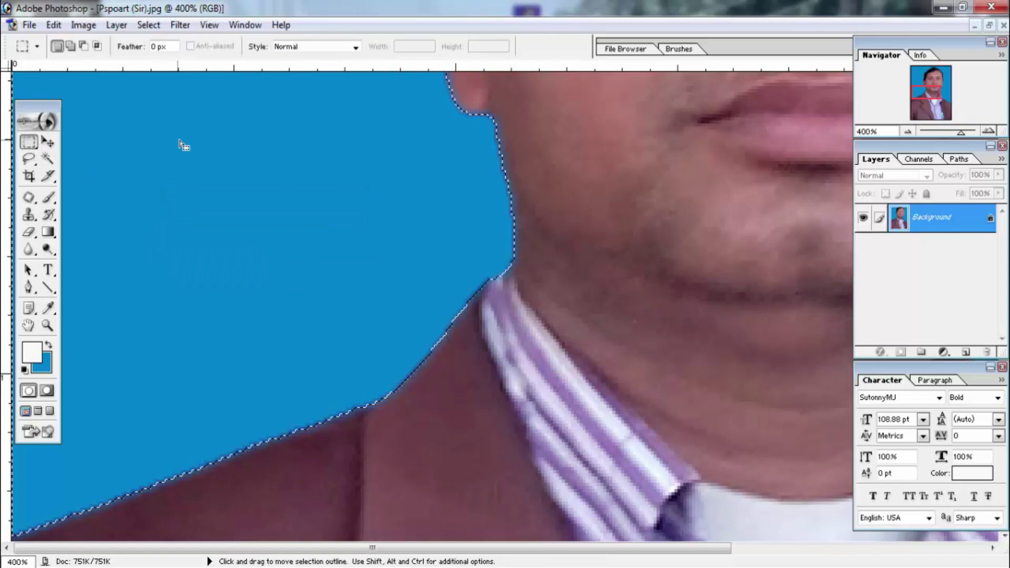
left_click(181, 141)
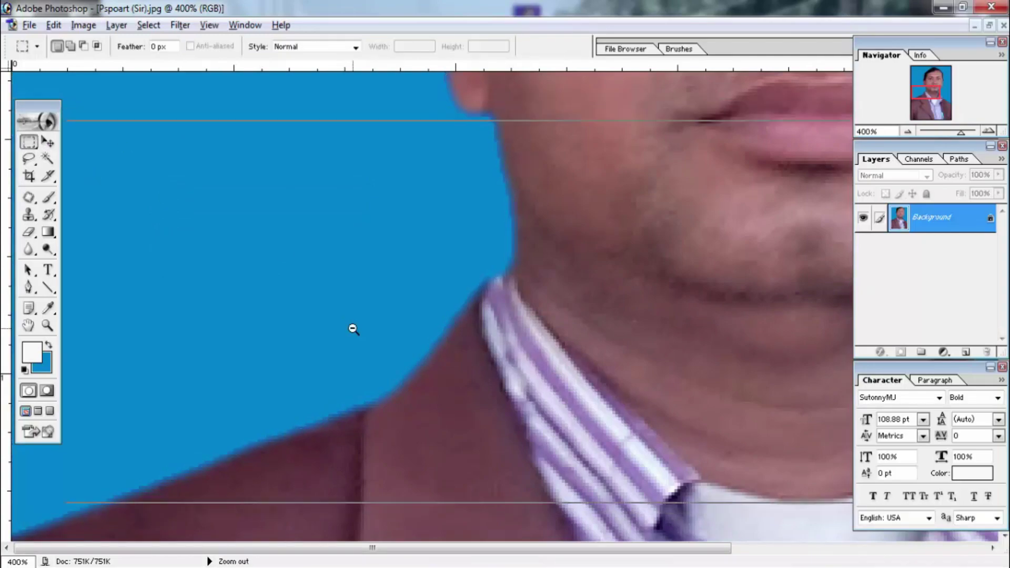
Step: Pan over the face and collar to inspect the blue edges, then zoom out to 100%
key("ctrl+minus")
left_click_drag(311, 257, 337, 482)
left_click_drag(469, 183, 313, 407)
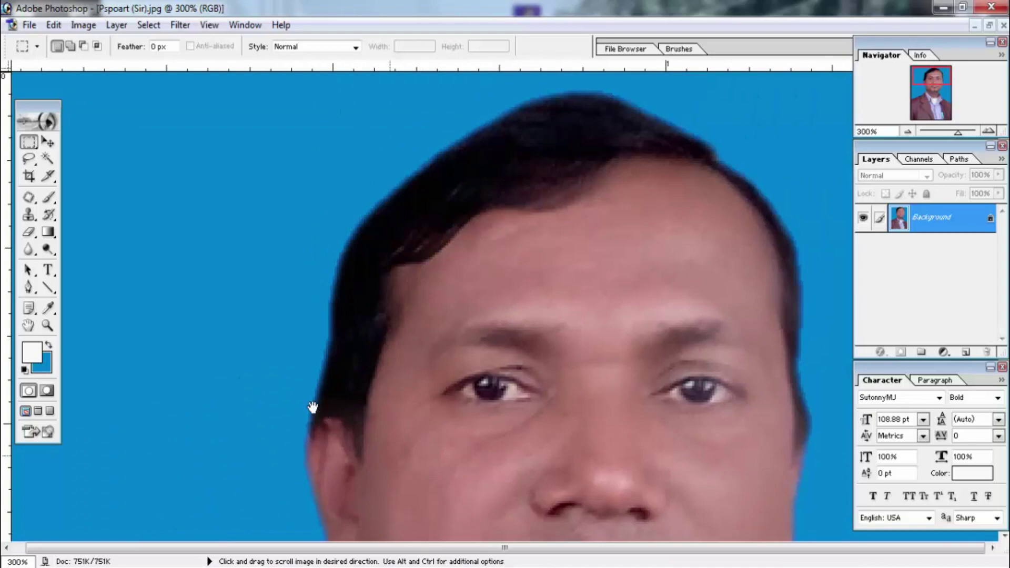
left_click_drag(802, 310, 679, 73)
mouse_move(672, 343)
left_mouse_down()
mouse_move(695, 232)
mouse_move(372, 69)
left_mouse_up()
left_click(368, 241, "alt")
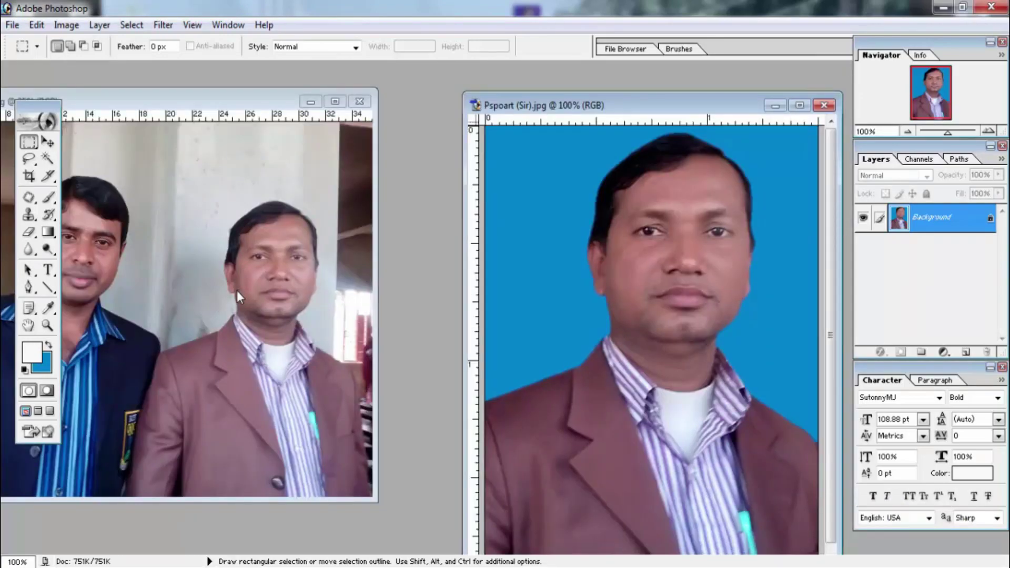
Step: Maximize the group photo and crop 1.5 × 1.9 in at 300 ppi around the right-hand man
left_click(28, 287)
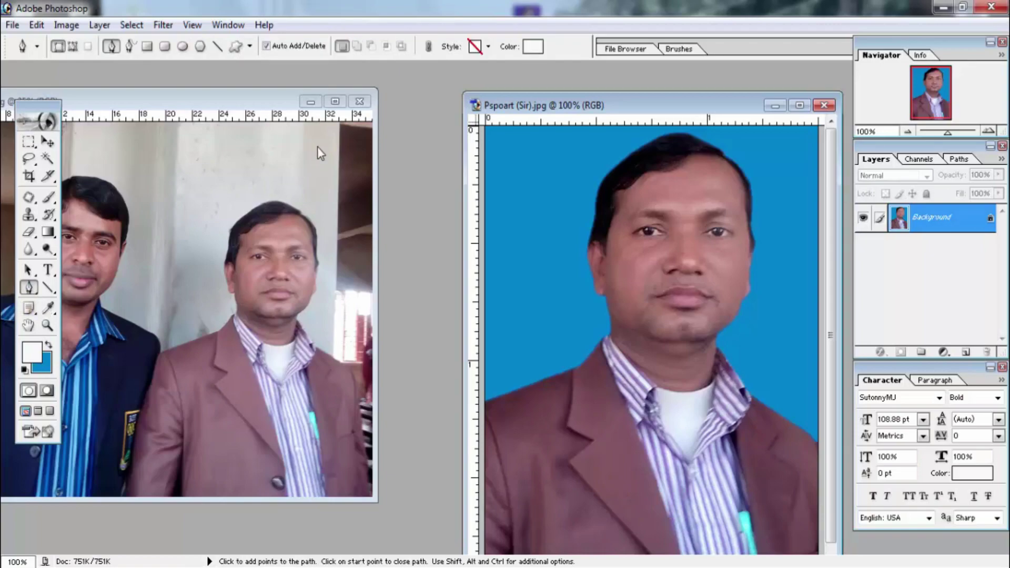
left_click(333, 101)
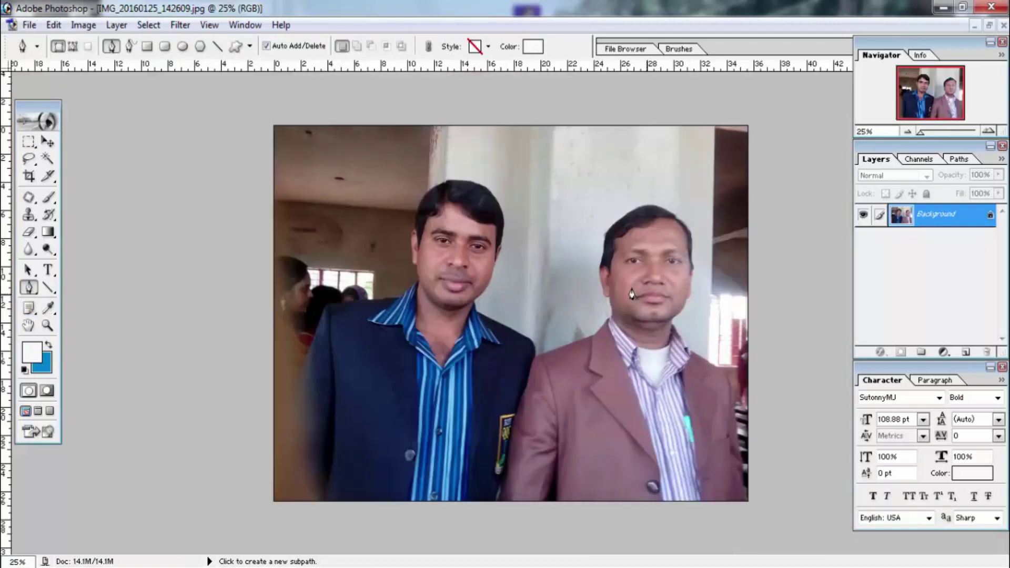
left_click(29, 177)
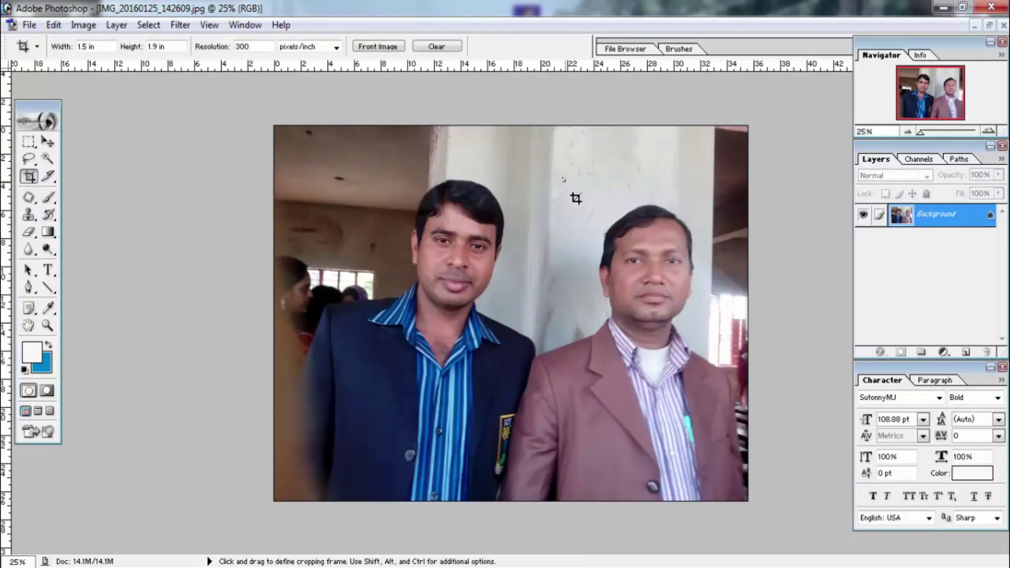
left_click_drag(562, 178, 738, 414)
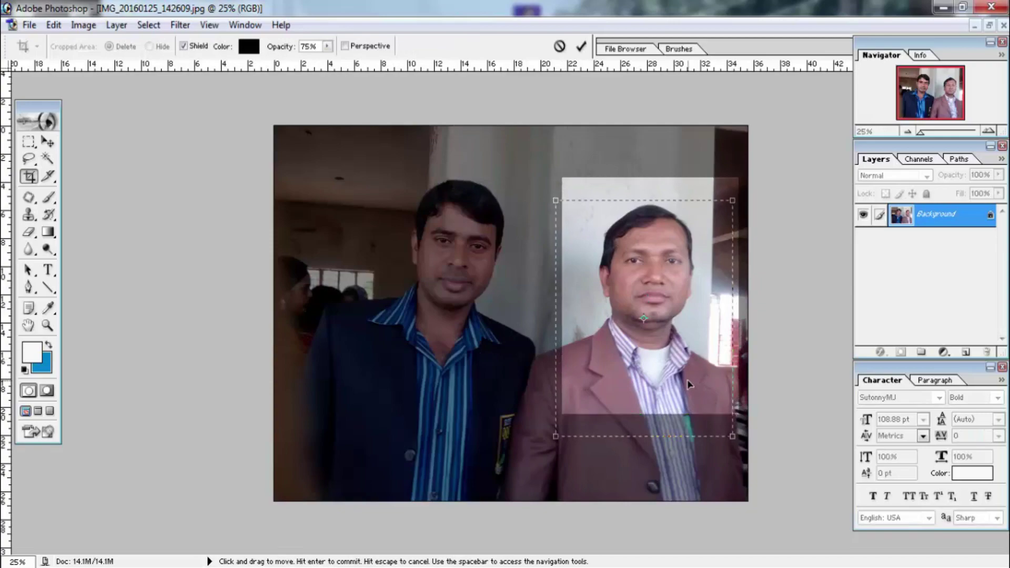
left_click_drag(688, 384, 684, 387)
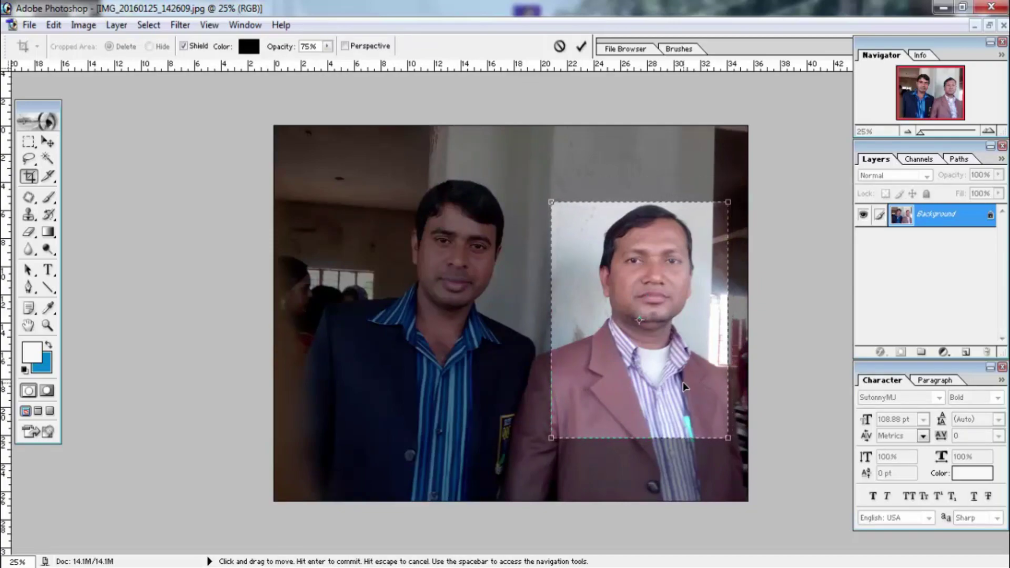
key("Return")
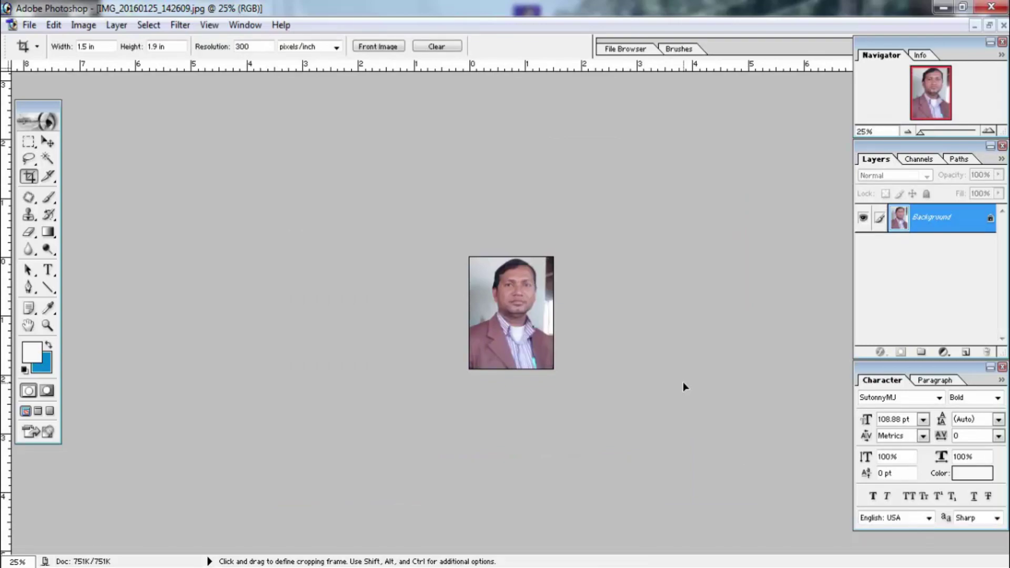
left_click(582, 376, "ctrl")
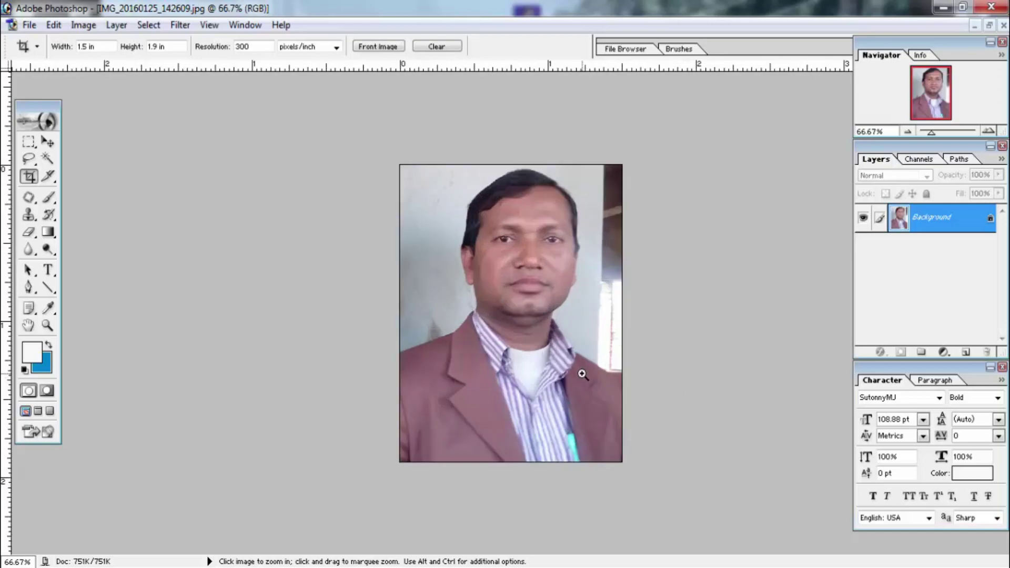
left_click(582, 375, "ctrl")
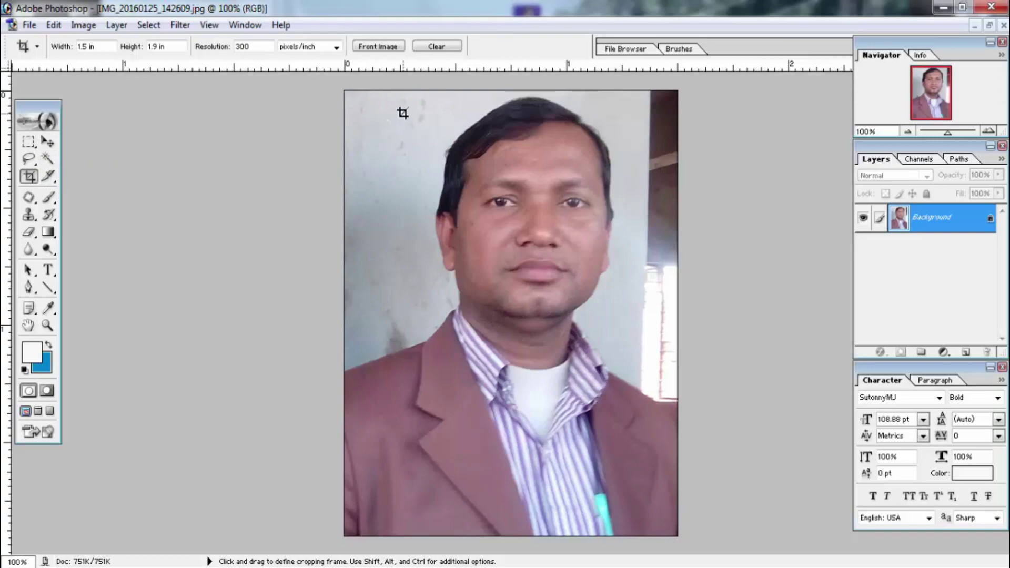
left_click(47, 160)
left_click(406, 212)
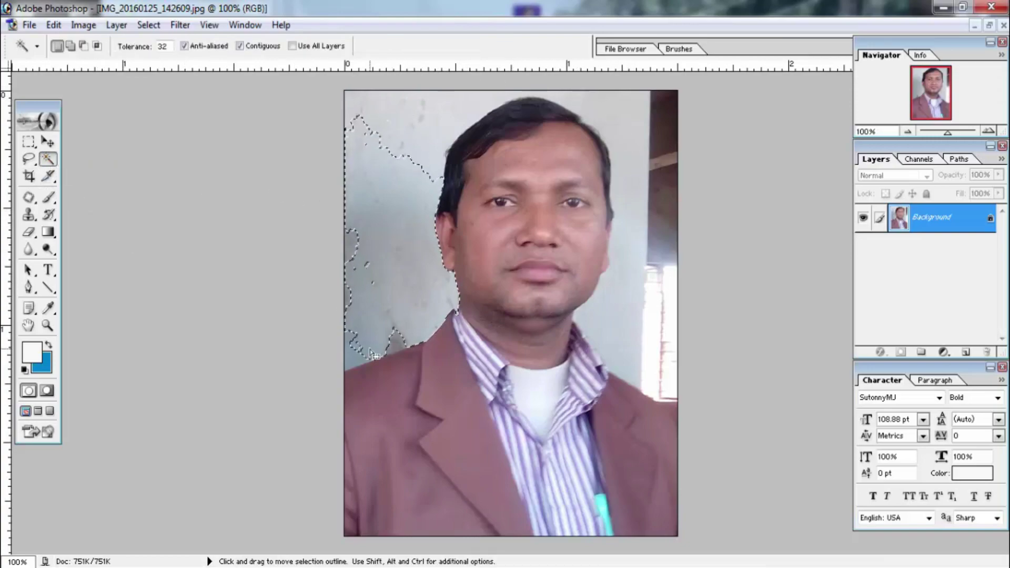
left_click(639, 142)
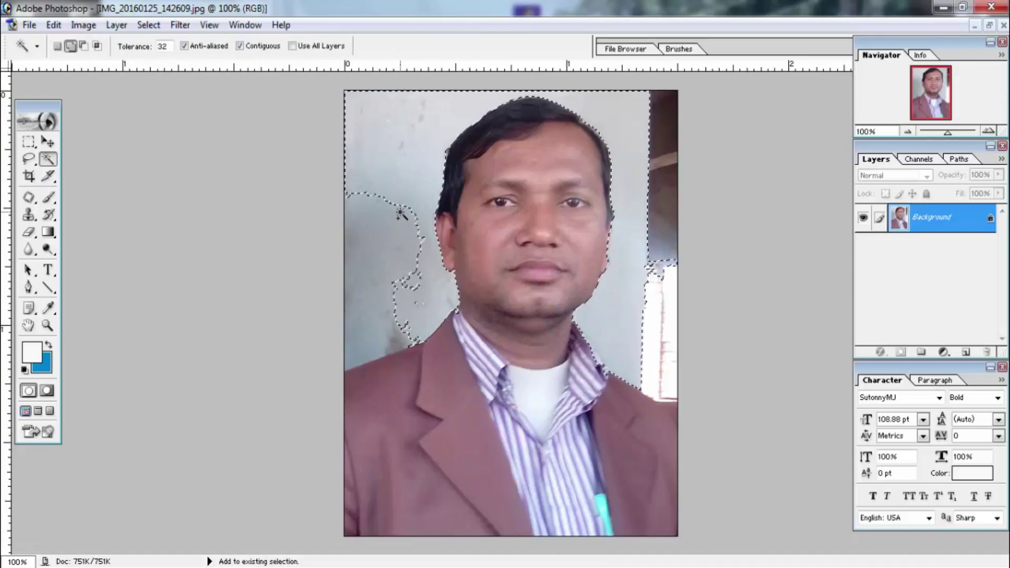
left_click(389, 292, "shift")
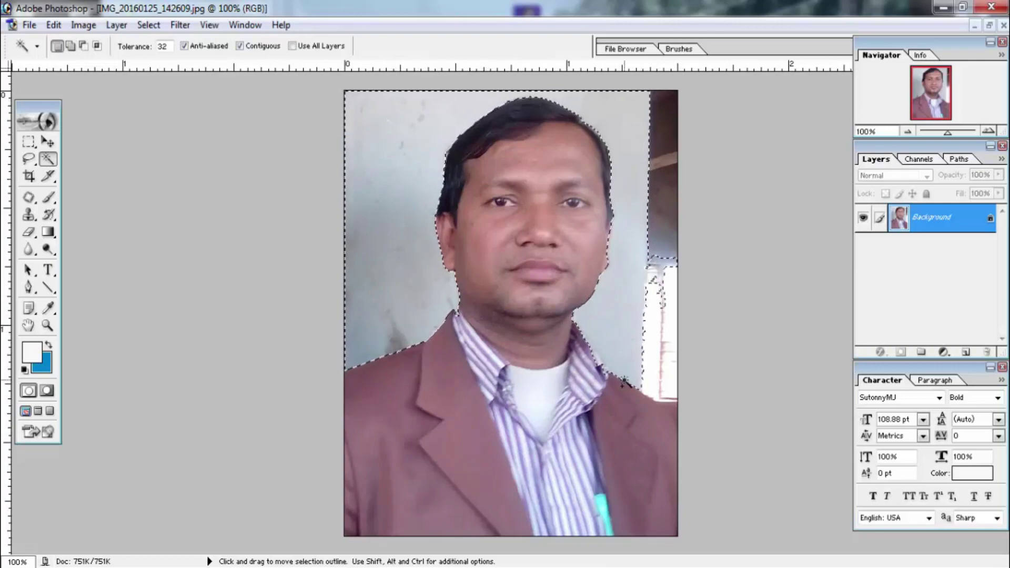
left_click(510, 377, "ctrl")
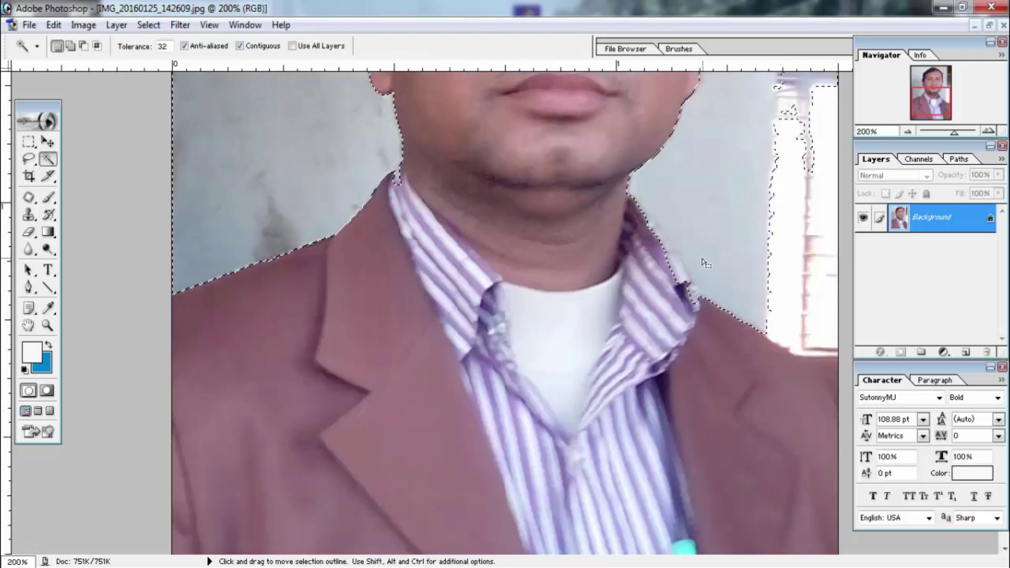
key("ctrl+alt")
left_click(681, 276, "ctrl+alt")
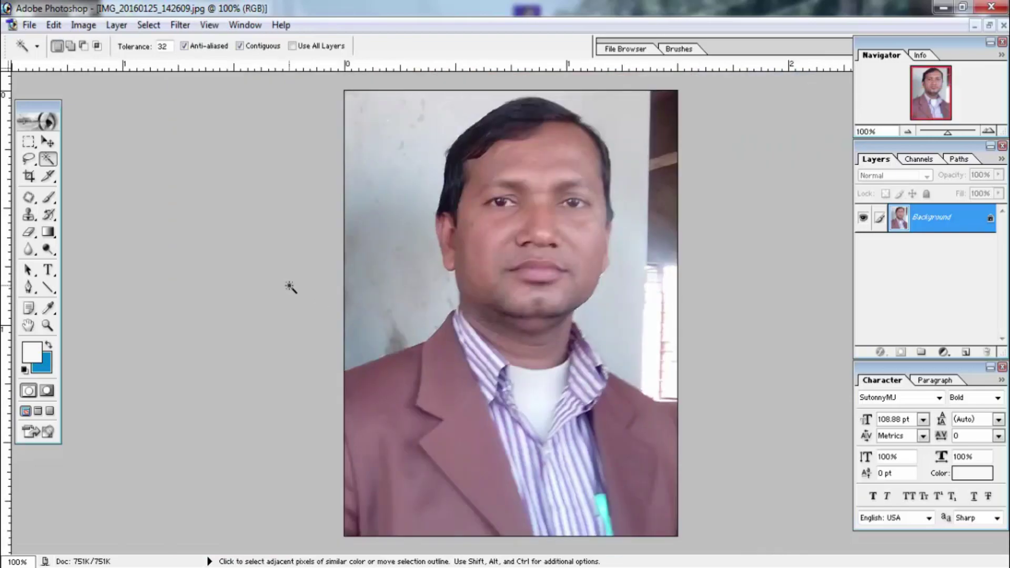
Step: Set the Pen tool to draw plain paths and zoom to 200% on the collar and jacket
left_click(29, 288)
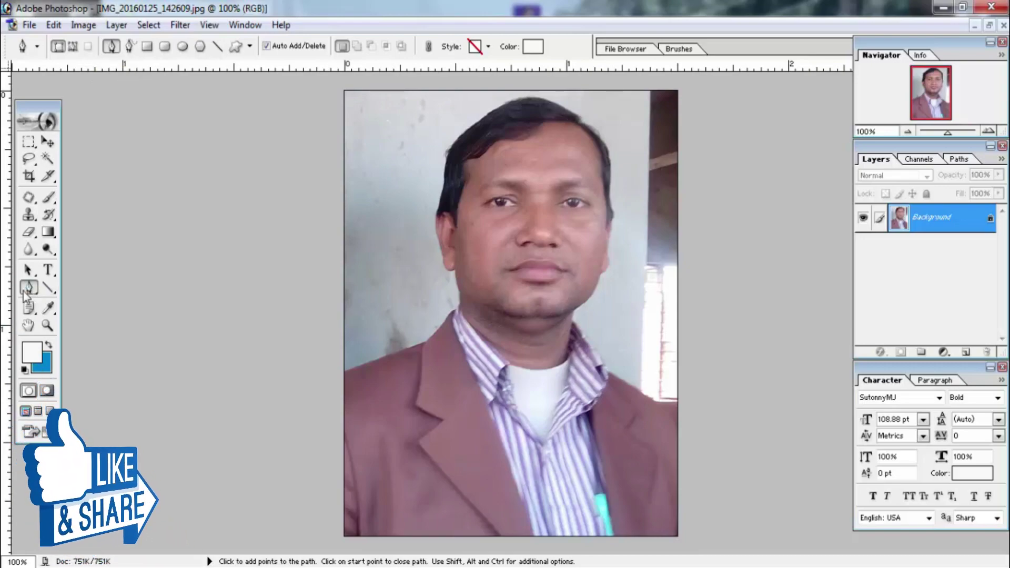
left_click(74, 48)
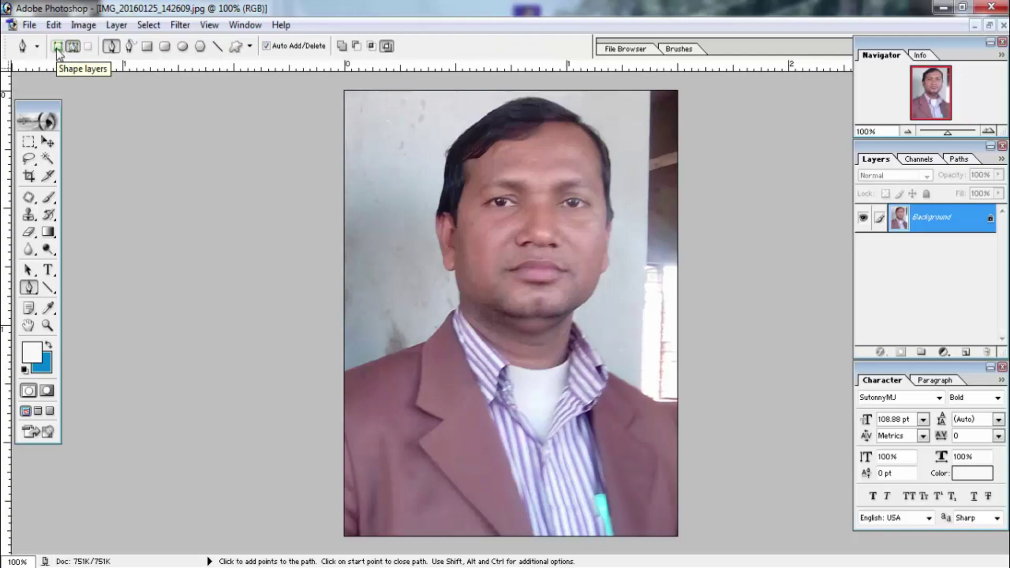
left_click(58, 46)
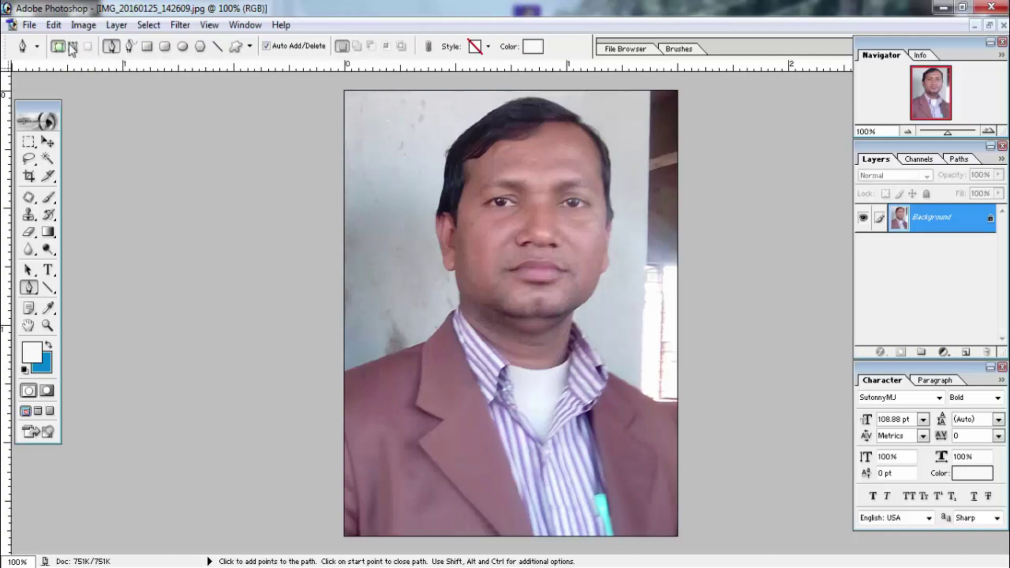
left_click(73, 47)
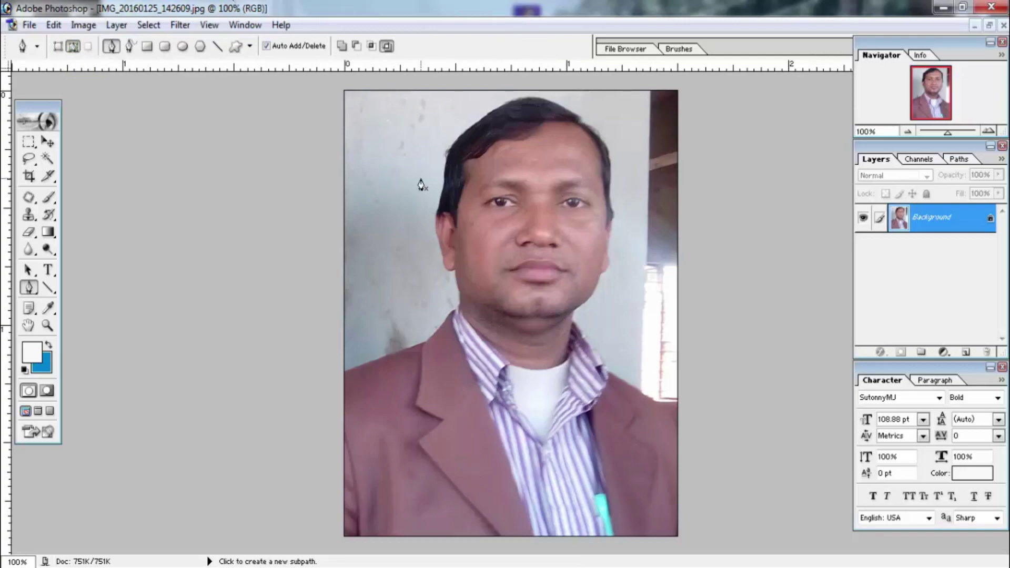
left_click(58, 46)
left_click(72, 47)
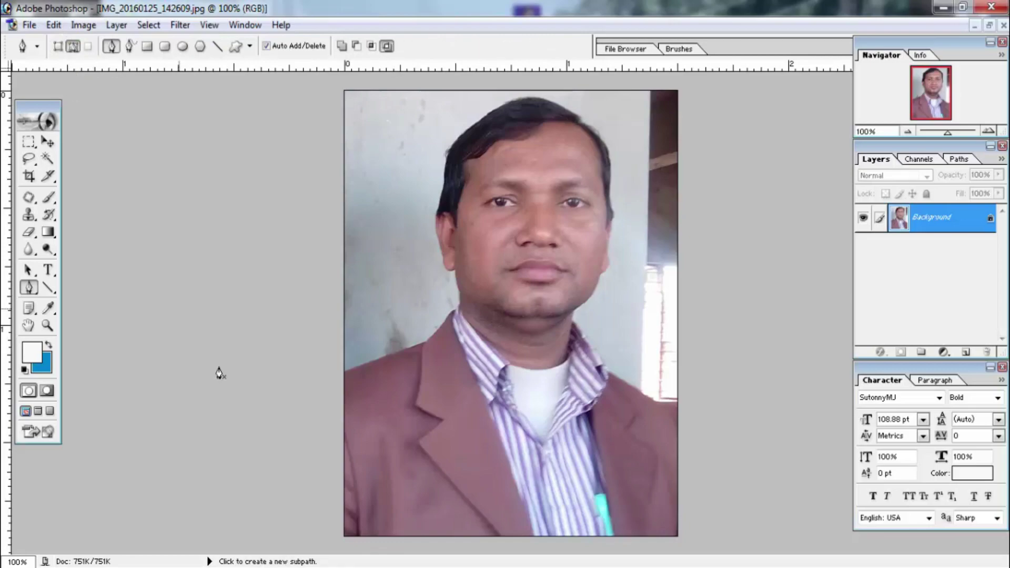
left_click(304, 404, "ctrl")
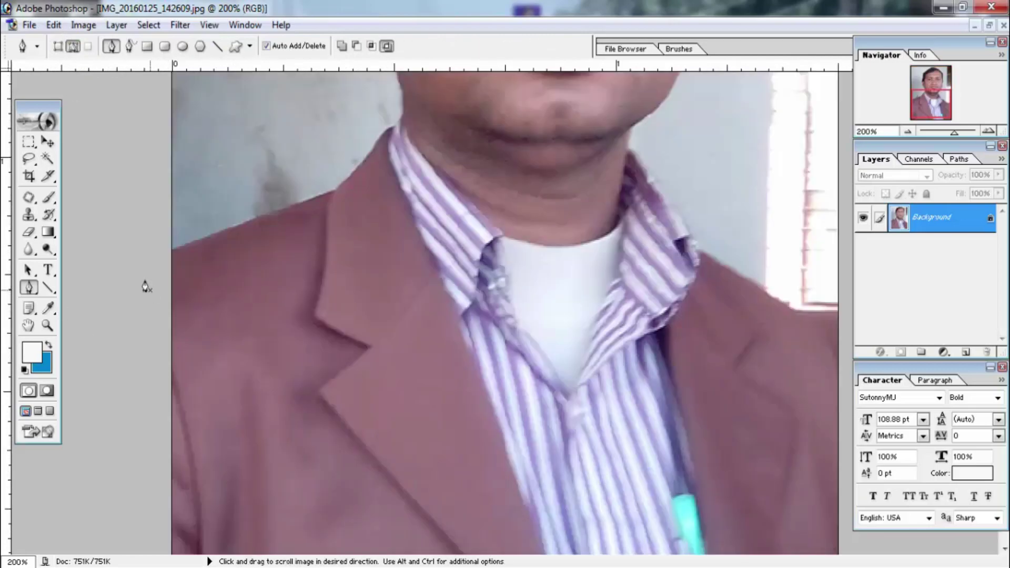
Step: Trace the left jacket shoulder with pen anchors, enabling Rubber Band and undoing misplaced points
left_click(152, 266)
left_click(197, 238)
left_click(264, 214)
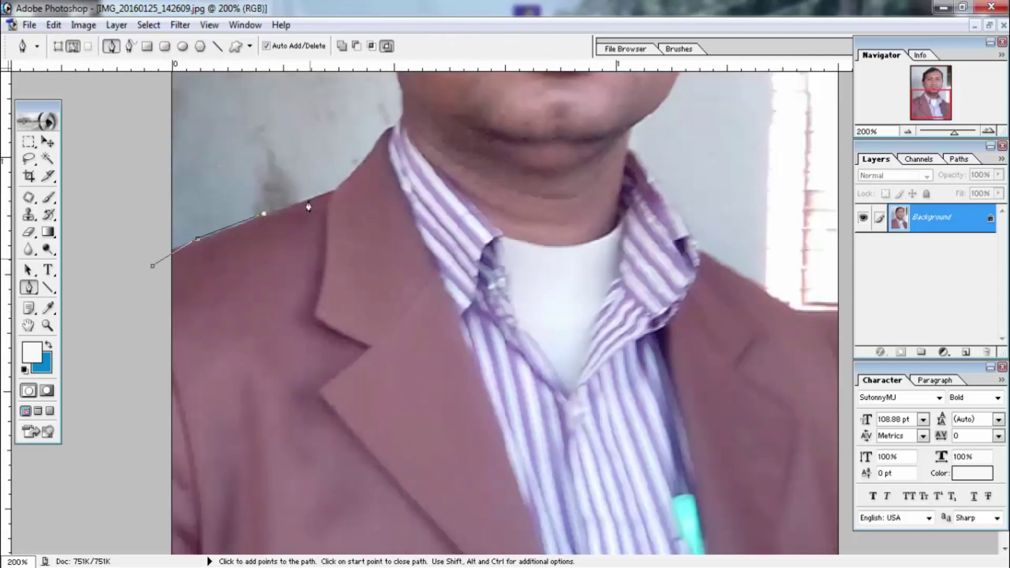
key("ctrl+z")
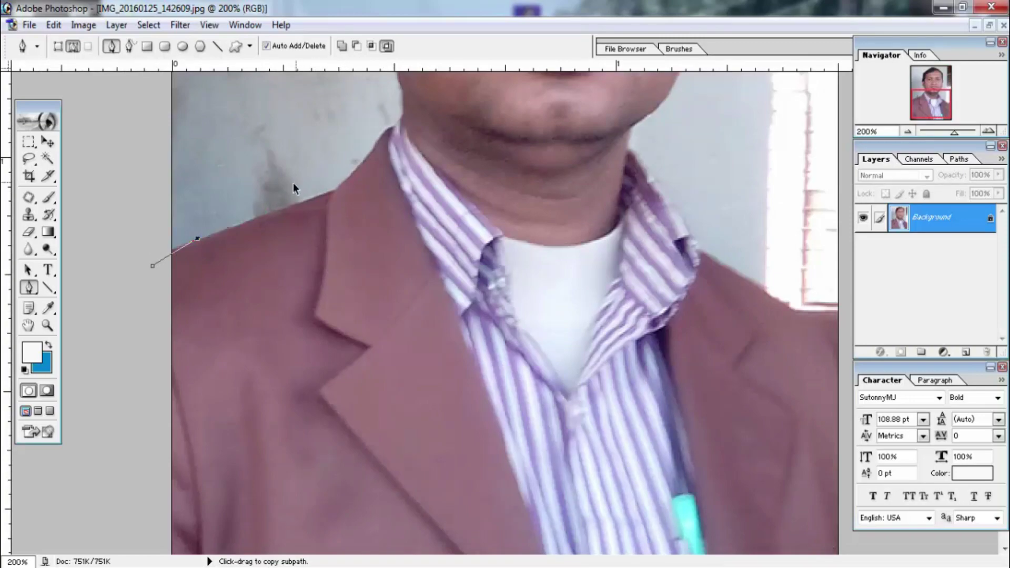
left_click(251, 47)
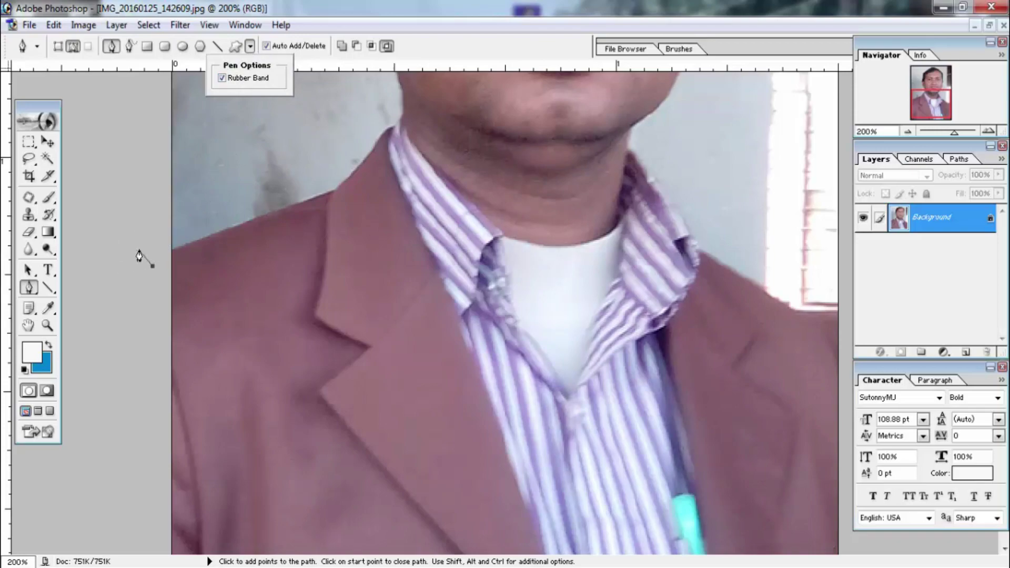
left_click(174, 250)
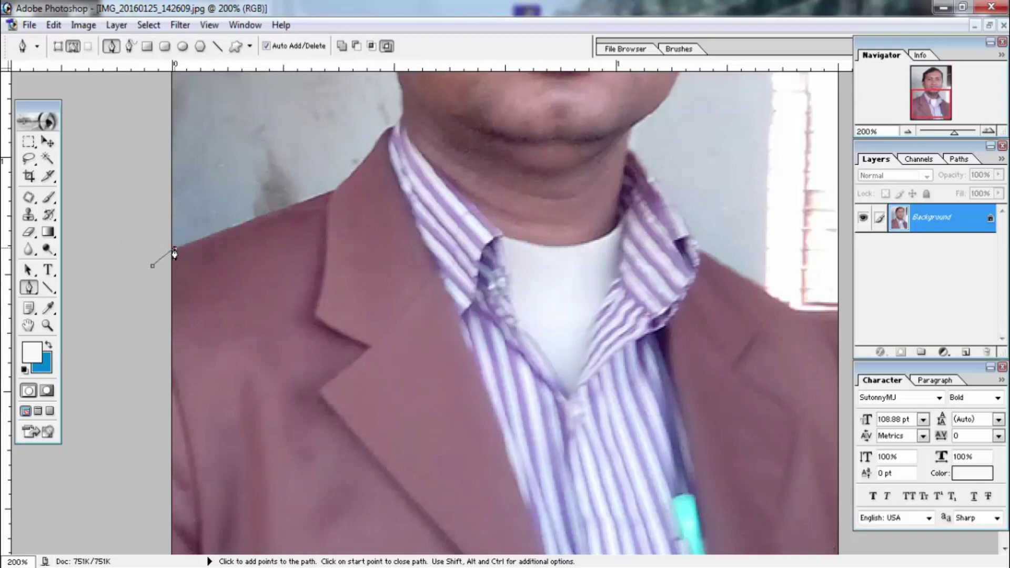
left_click(241, 223)
key("ctrl+alt+z")
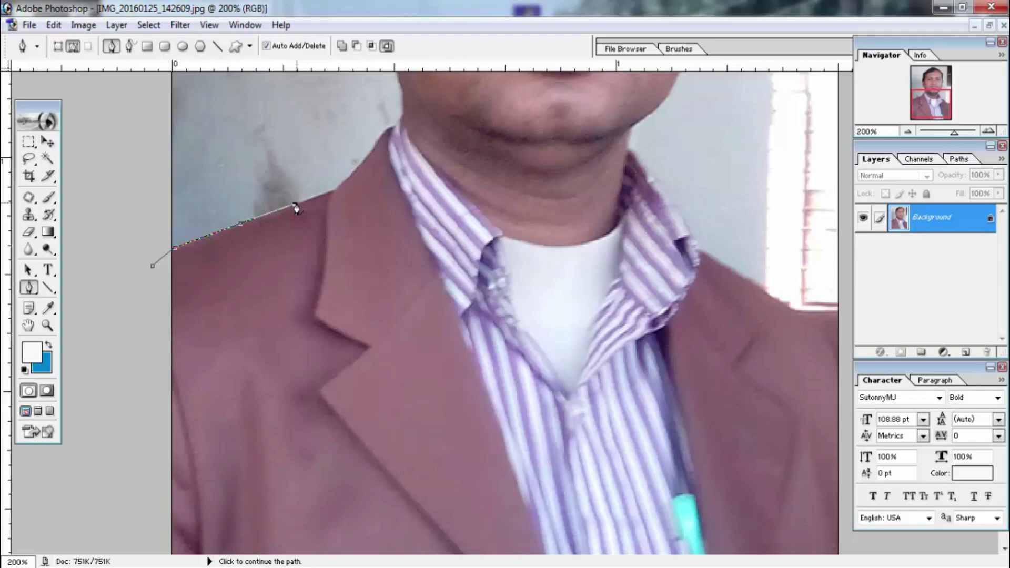
left_click(294, 205)
left_click(342, 195)
left_click(338, 192, "ctrl")
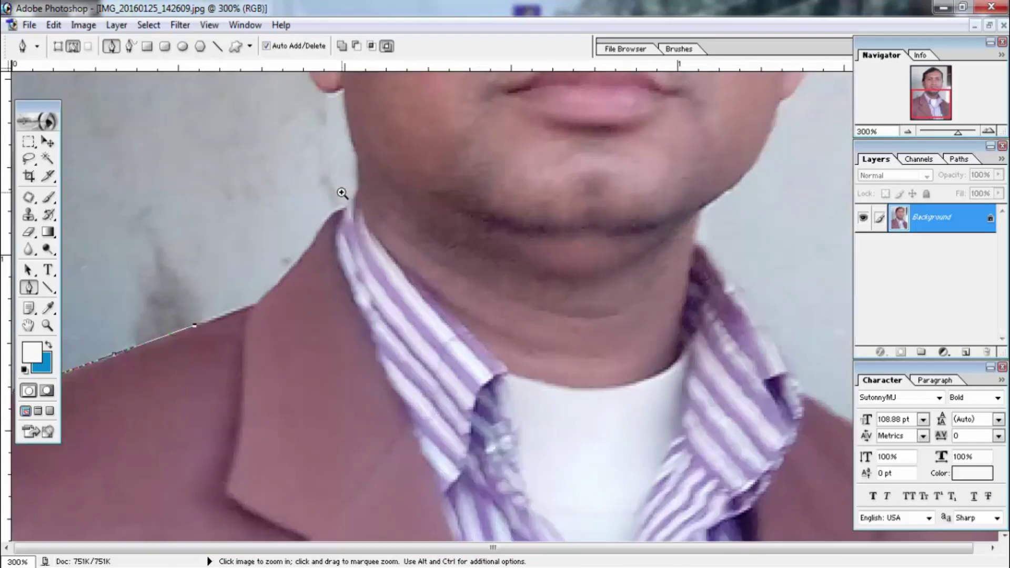
left_click_drag(360, 451, 360, 423)
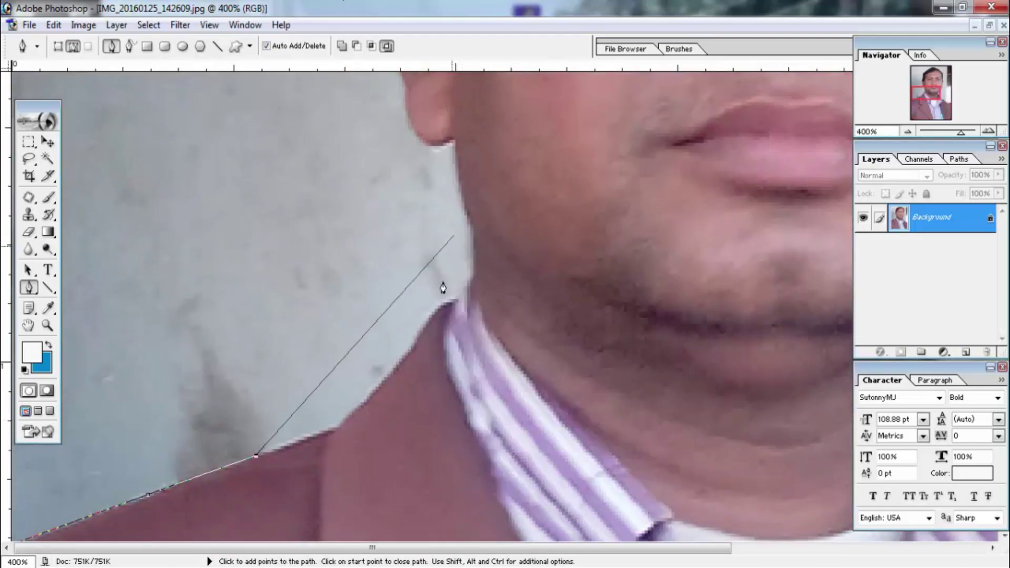
Step: Continue the path up the neck edge with curved and corner anchor points
left_click(332, 437)
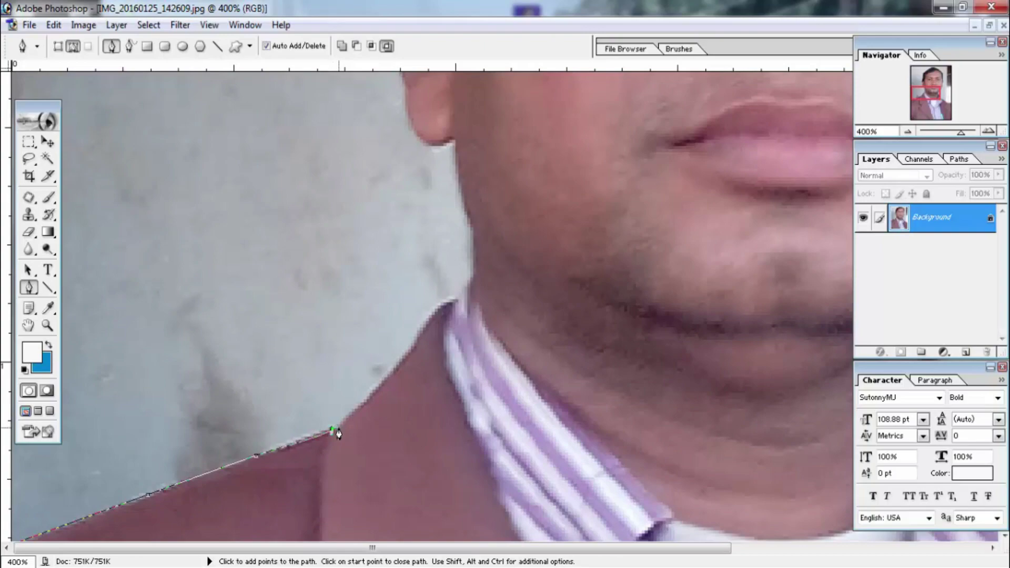
left_click(359, 408)
left_click(389, 372)
left_click(408, 356)
left_click(427, 322)
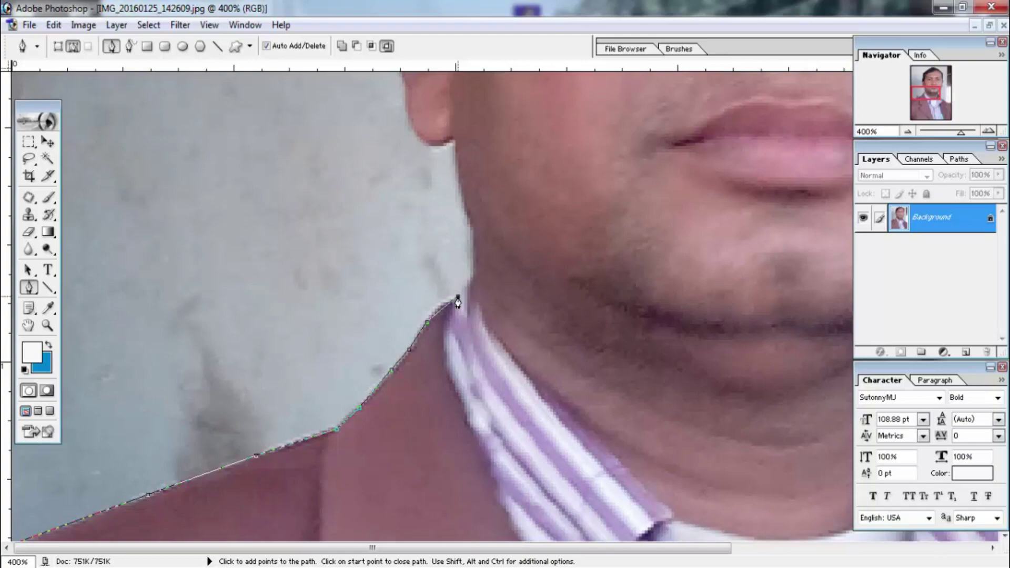
mouse_move(458, 298)
left_mouse_down()
mouse_move(499, 296)
mouse_move(452, 213)
mouse_move(465, 345)
mouse_move(479, 289)
left_mouse_up()
left_click_drag(478, 290, 478, 288)
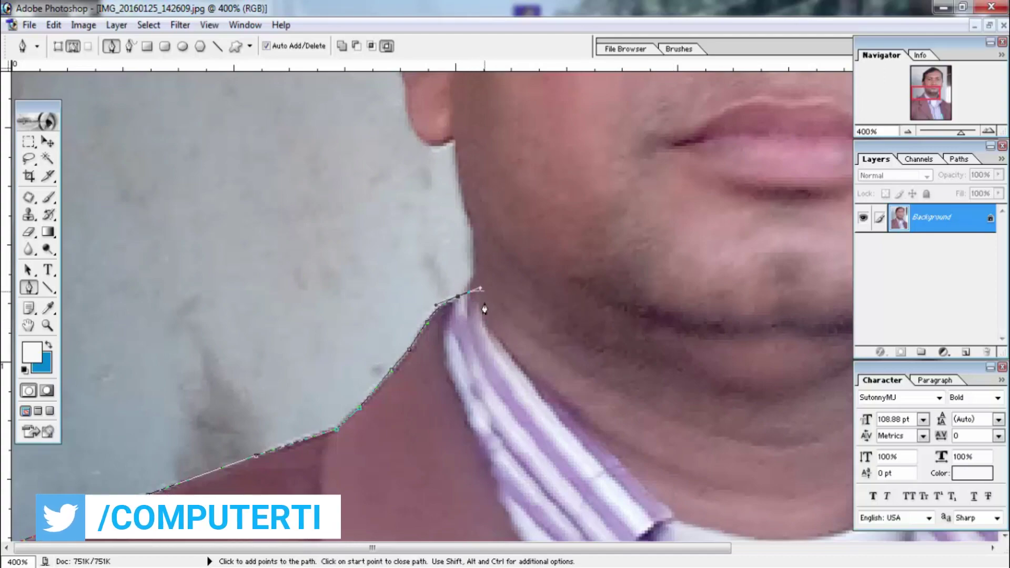
left_click(458, 297, "alt")
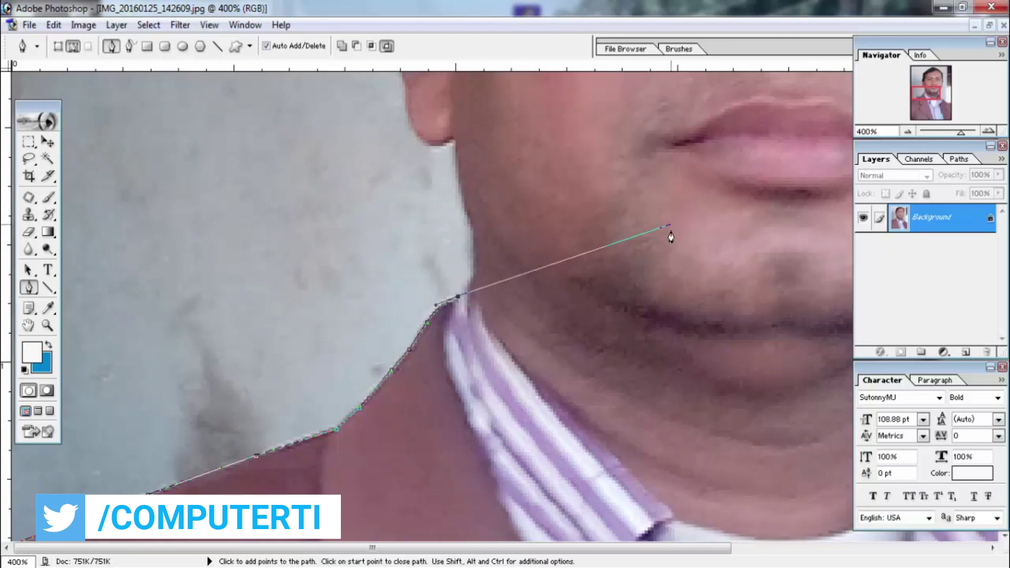
left_click(465, 288)
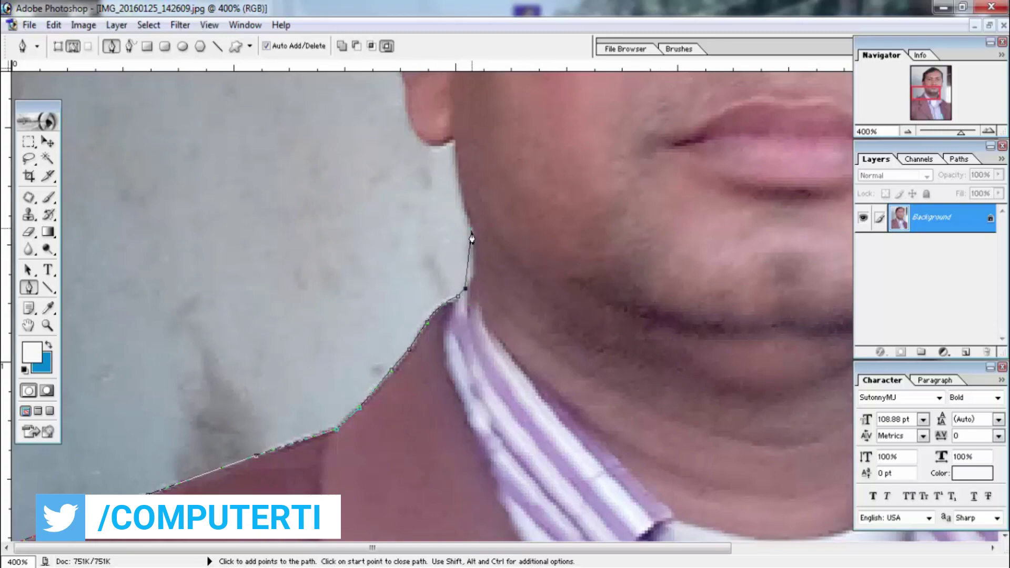
left_click_drag(472, 232, 467, 200)
left_click(472, 234, "alt")
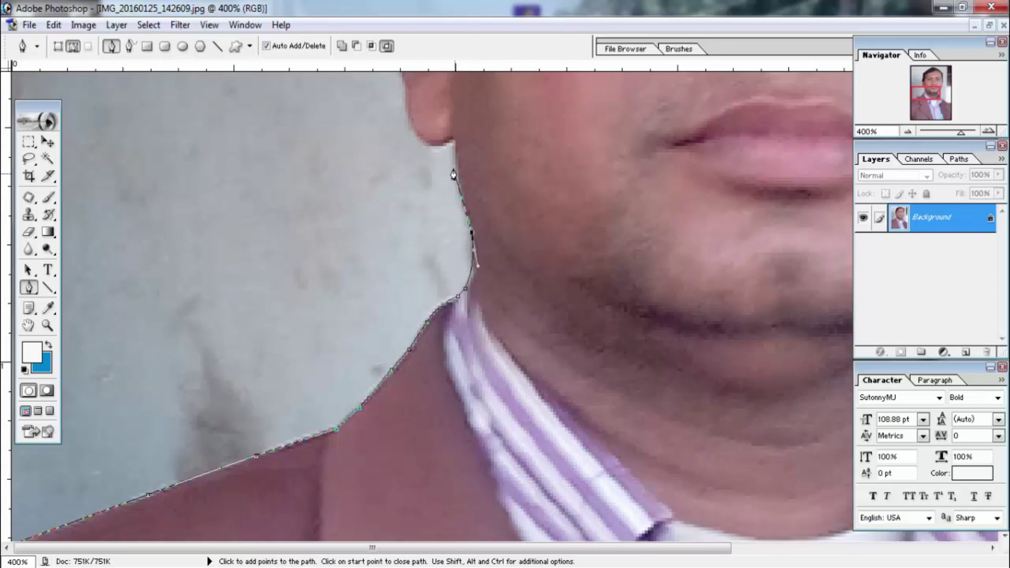
left_click(457, 205)
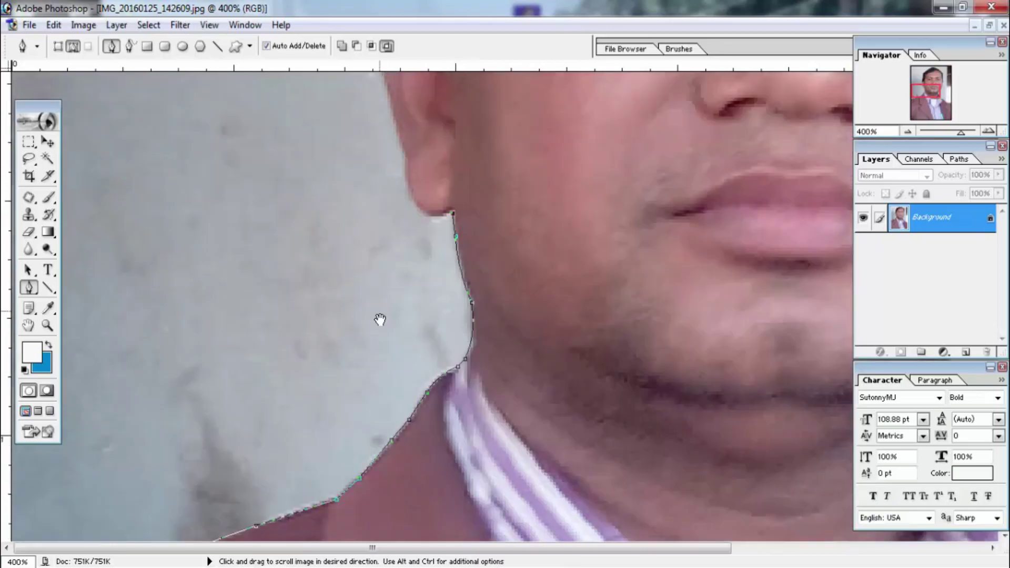
Step: Extend the path around the ear up to the hairline
left_click_drag(380, 237, 371, 481)
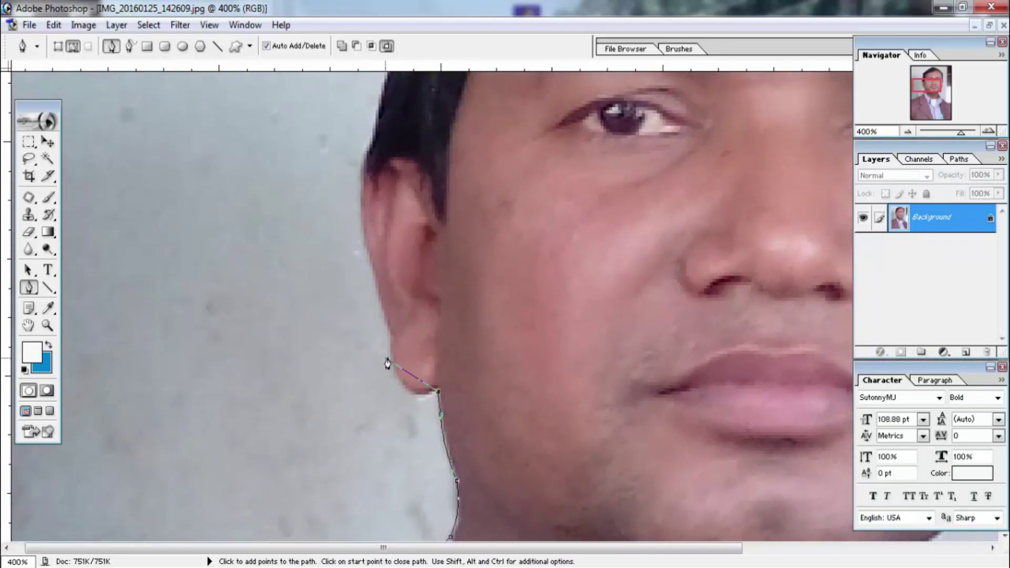
left_click_drag(390, 356, 382, 302)
left_click_drag(381, 298, 378, 298)
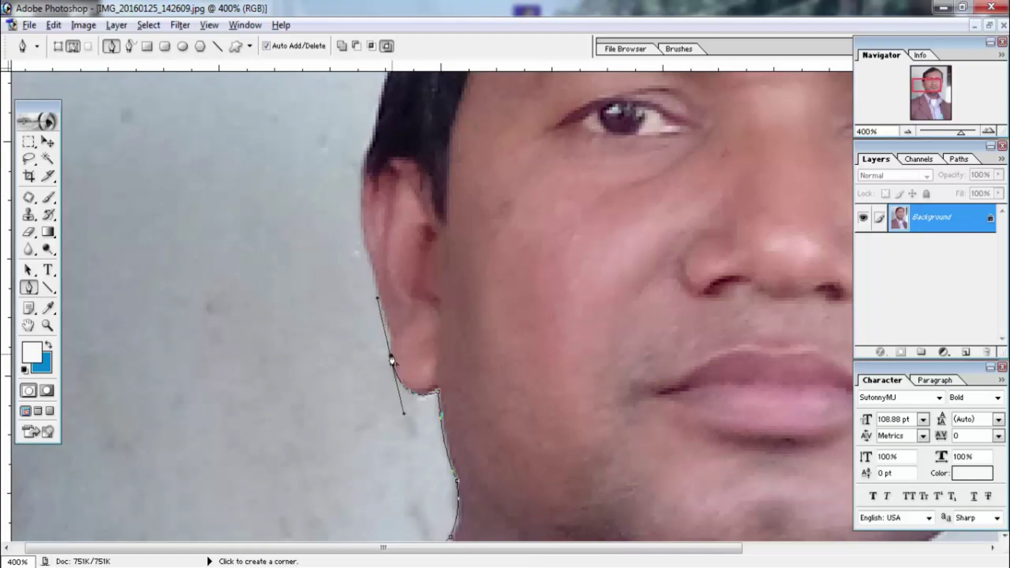
left_click(384, 312)
left_click(363, 216)
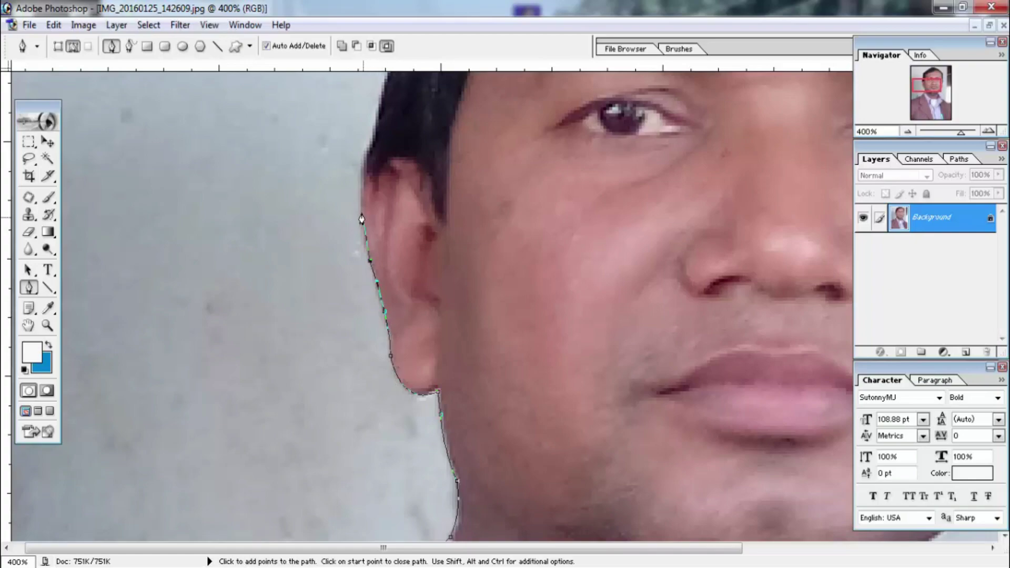
left_click(370, 111)
key("ctrl+plus")
scroll(368, 264, "up", 2)
Step: Curve the path along the hairline and over the top of the head
left_click(203, 235)
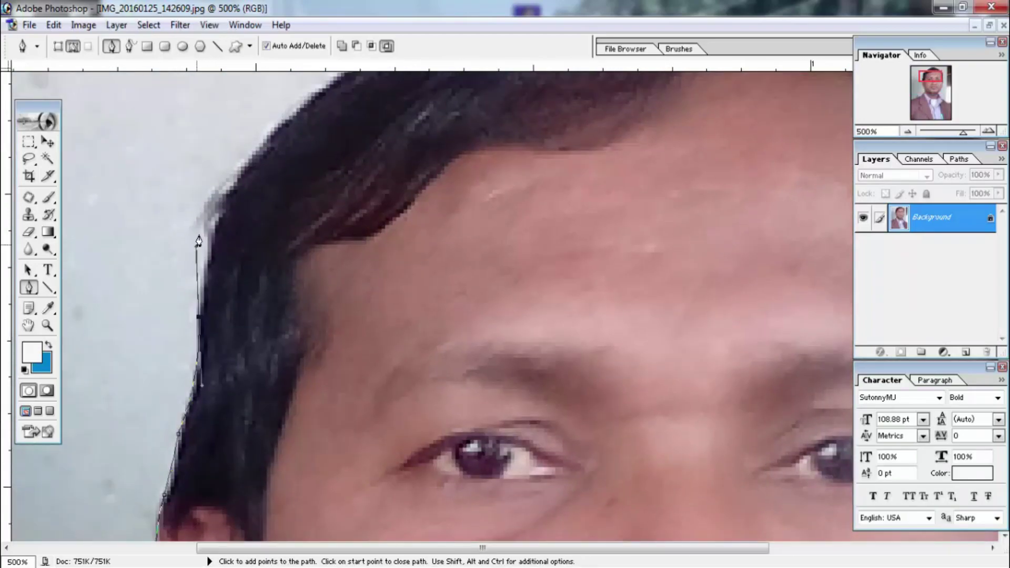
left_click(344, 113)
scroll(396, 128, "up", 2)
left_click(368, 138)
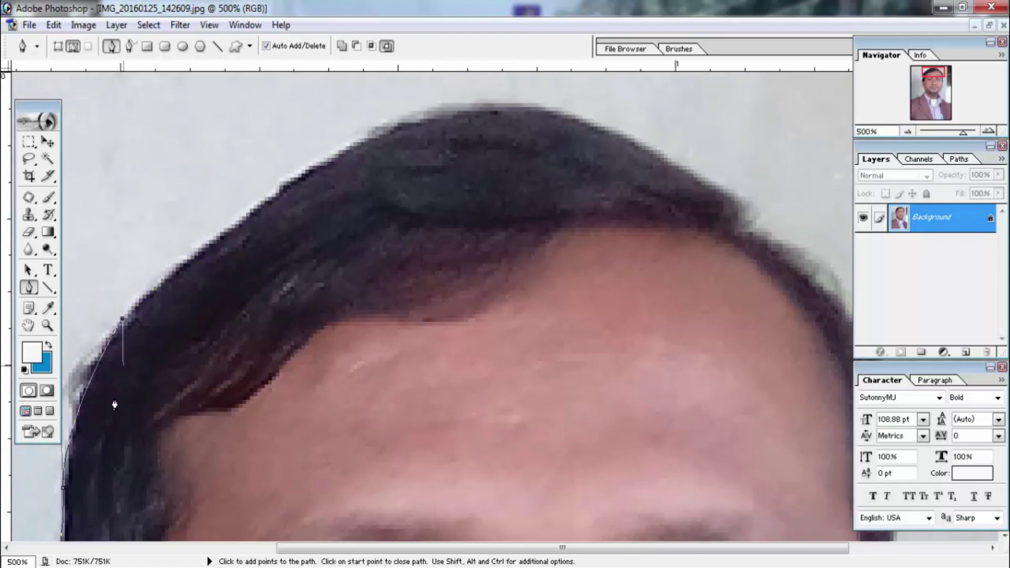
left_click_drag(135, 338, 388, 139)
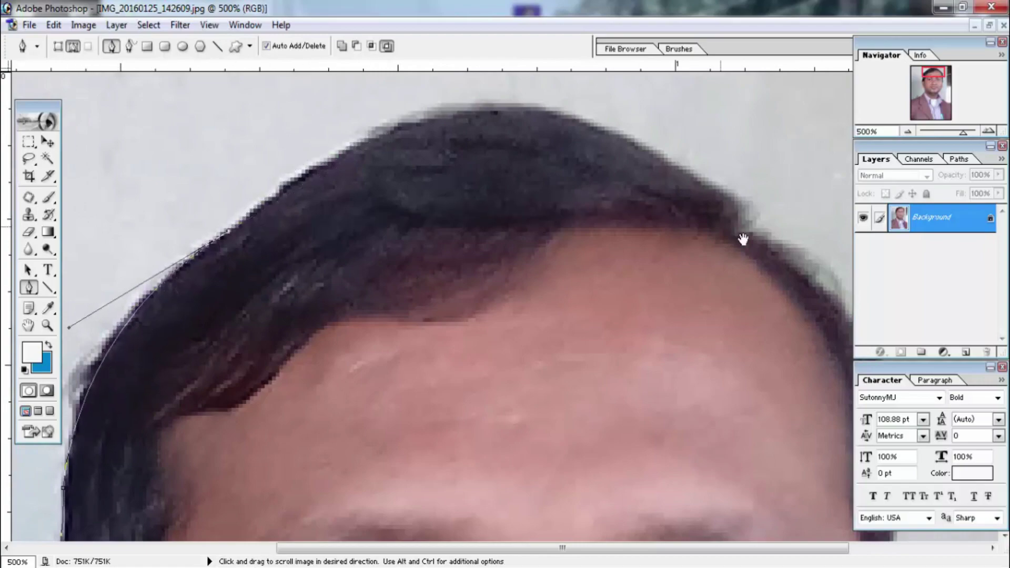
left_click_drag(744, 237, 648, 237)
mouse_move(639, 199)
left_mouse_down()
mouse_move(867, 384)
mouse_move(661, 208)
mouse_move(642, 244)
left_mouse_up()
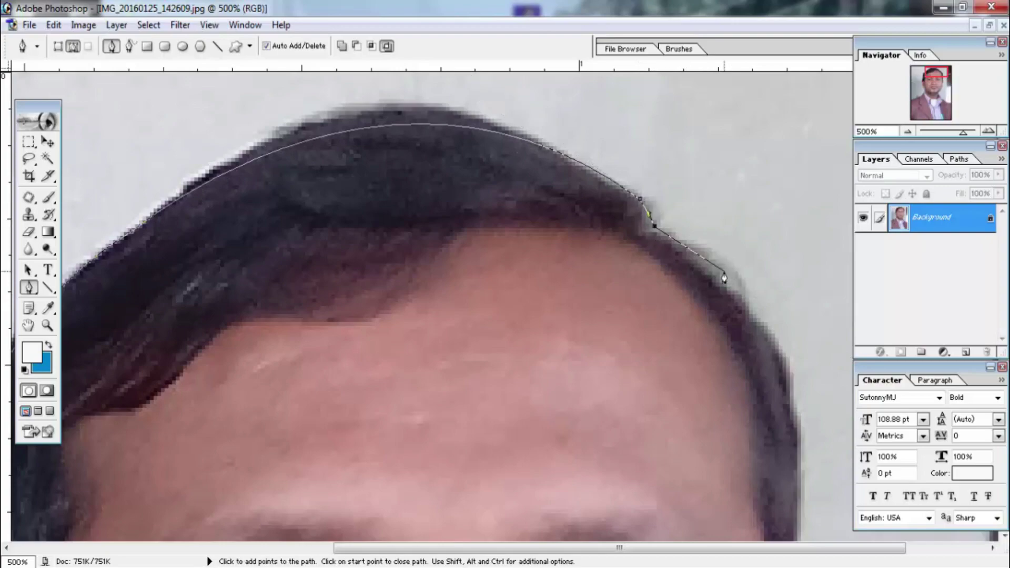
Step: Place anchors down the right side of the head and along the right cheek
left_click(764, 311)
left_click(788, 353)
left_click(795, 408)
left_click(801, 487)
left_click(793, 531)
left_click_drag(794, 532, 701, 351)
left_click(709, 429)
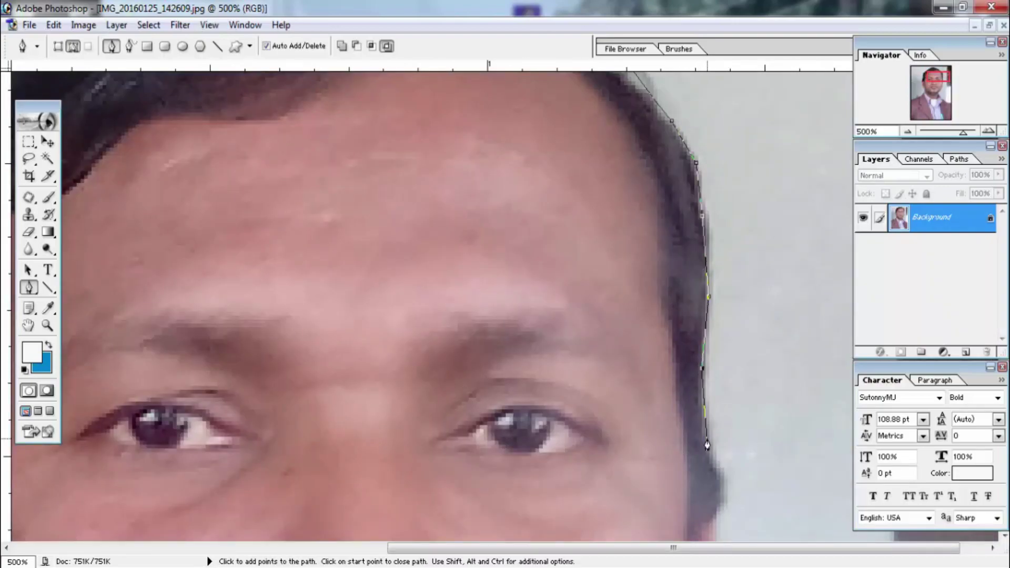
left_click(726, 493)
left_click_drag(718, 507, 695, 287)
left_click(692, 334)
left_click(677, 411)
left_click(676, 471)
left_click(669, 522)
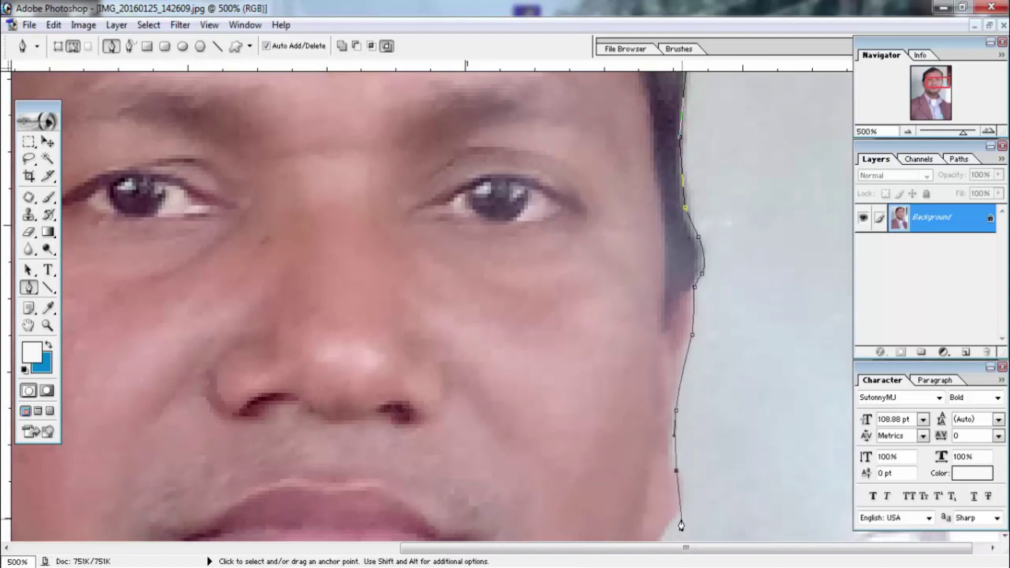
Step: Continue the path along the jawline and shirt collar, then zoom out
scroll(668, 473, "down", 3)
mouse_move(634, 411)
left_mouse_down()
mouse_move(529, 322)
mouse_move(564, 323)
left_mouse_up()
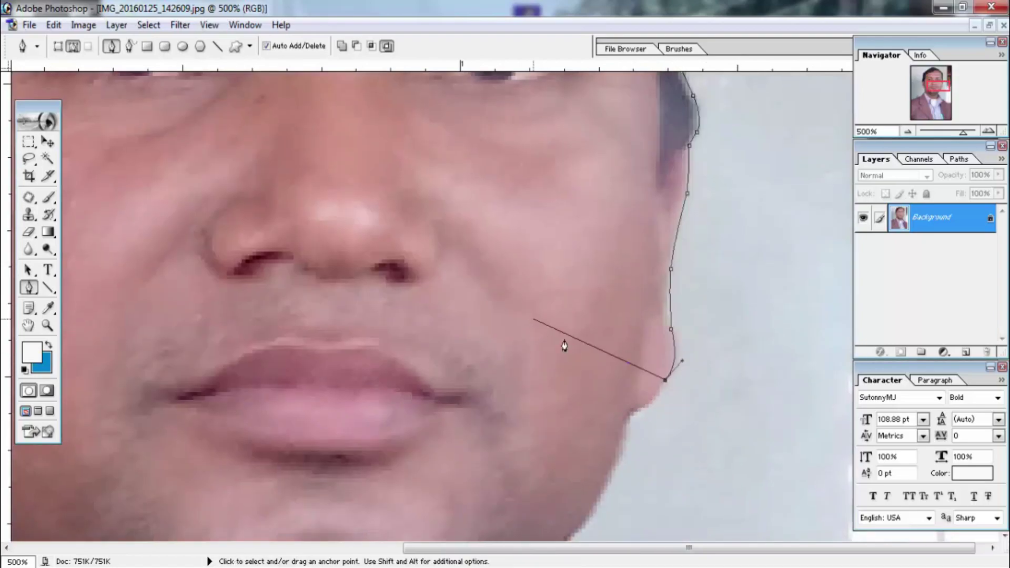
left_click(634, 411, "alt")
left_click_drag(633, 471, 632, 326)
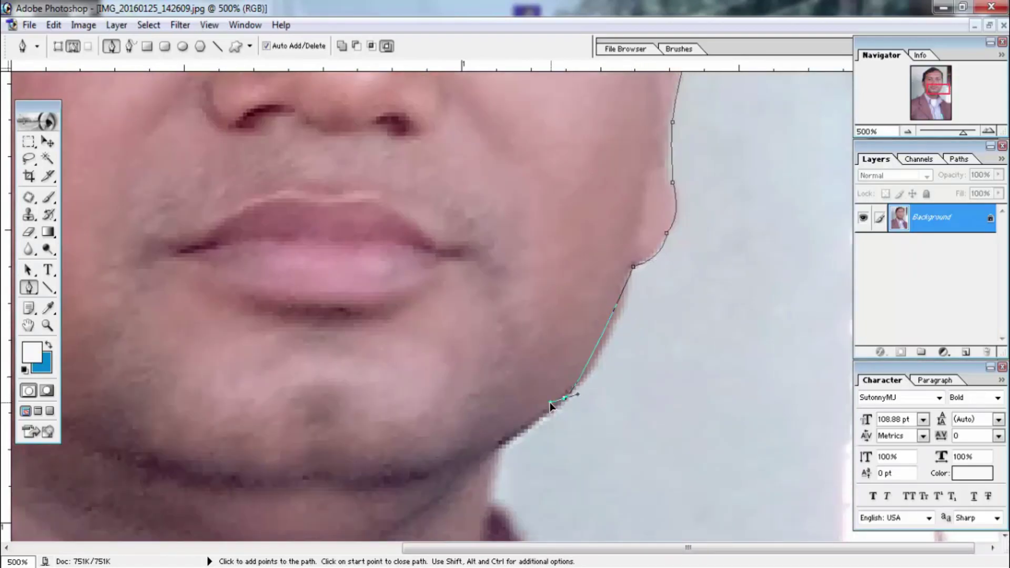
left_click_drag(566, 398, 526, 416)
left_click(565, 398, "alt")
left_click(499, 477)
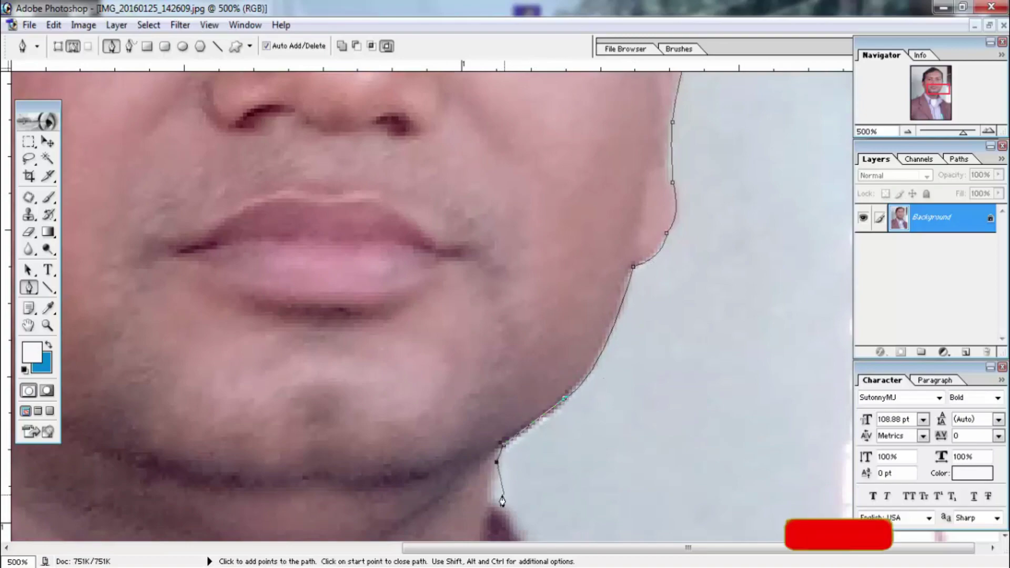
scroll(523, 417, "down", 3)
scroll(525, 369, "down", 3)
left_click_drag(601, 235, 525, 266)
left_click(634, 282)
left_click(648, 315)
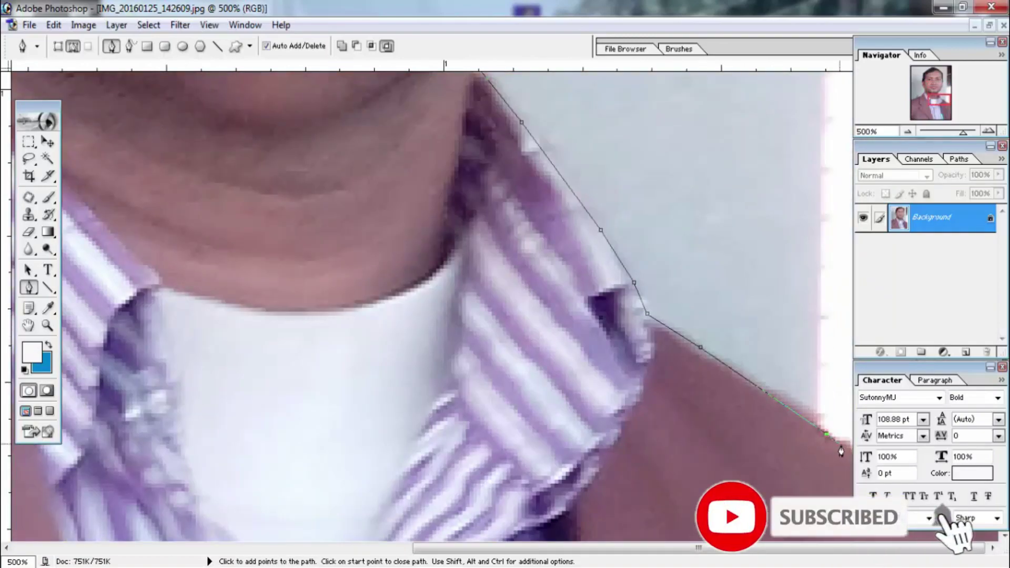
key("ctrl+minus")
key("ctrl+minus")
key("ctrl+minus")
key("ctrl+minus")
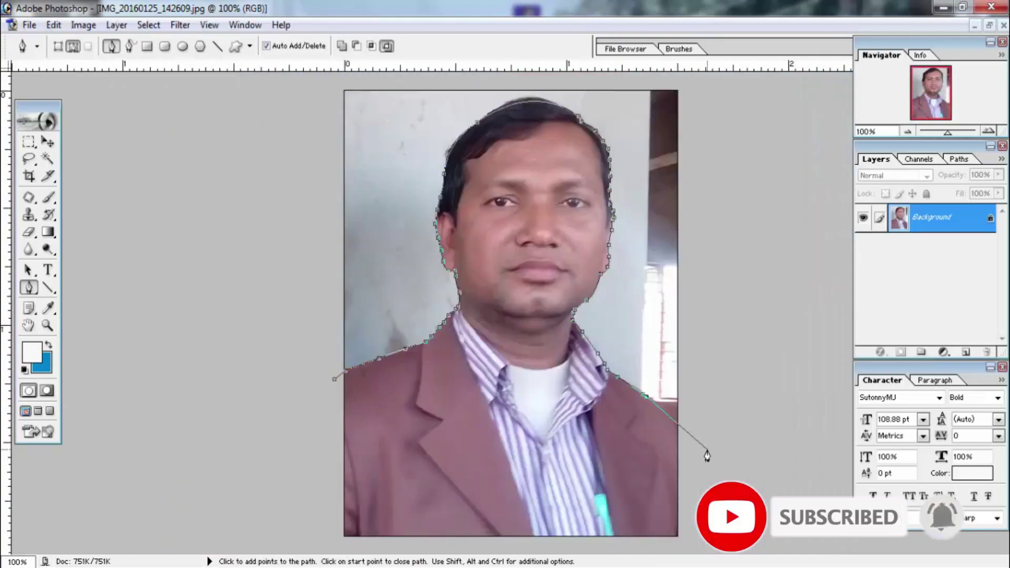
Step: Extend the path past the right shoulder and up outside the photo's right edge
left_click_drag(707, 450, 720, 477)
left_click(729, 387, "ctrl+alt")
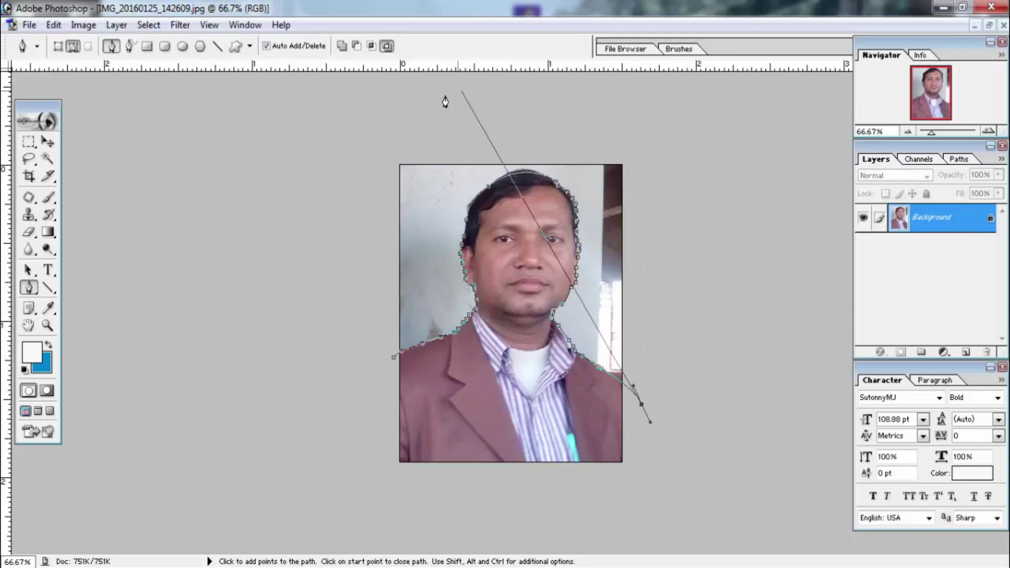
left_click(808, 338)
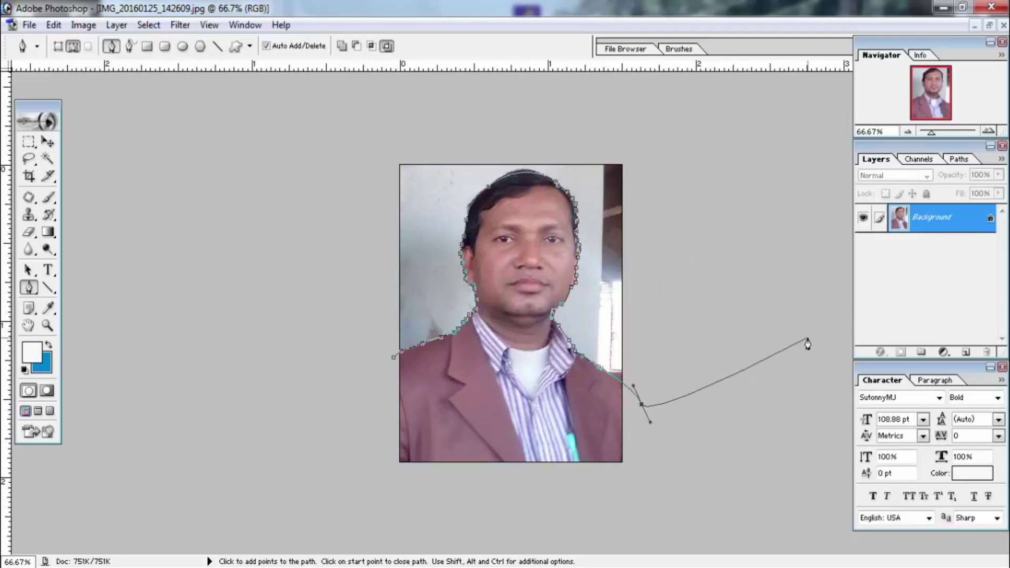
left_click(655, 323)
left_click(671, 232)
left_click(654, 141)
left_click(633, 114)
Step: Run the path across the top and down the left side, then convert it to a selection
left_click(517, 98)
left_click(411, 105)
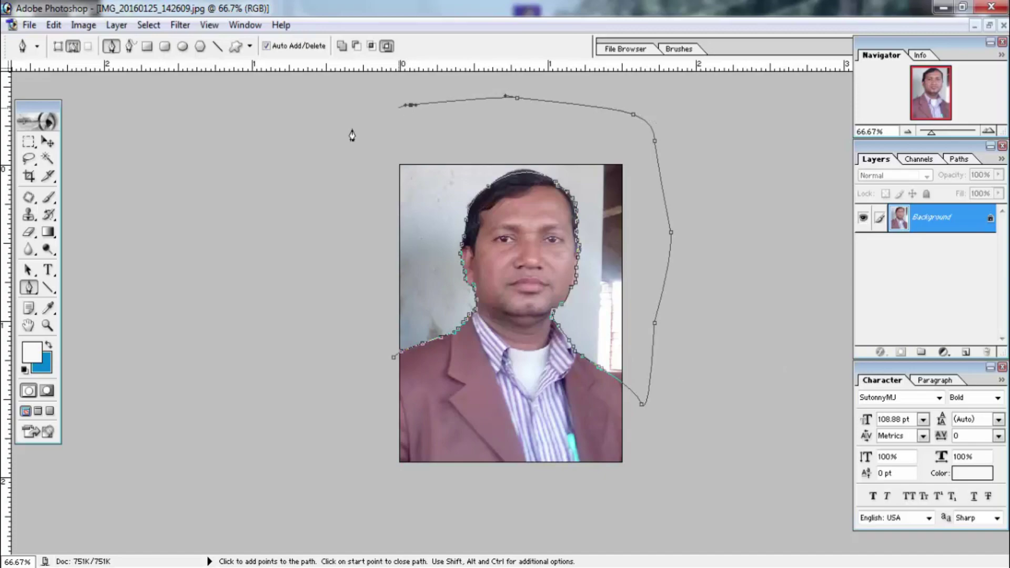
left_click(347, 131)
left_click(303, 205)
left_click(300, 253)
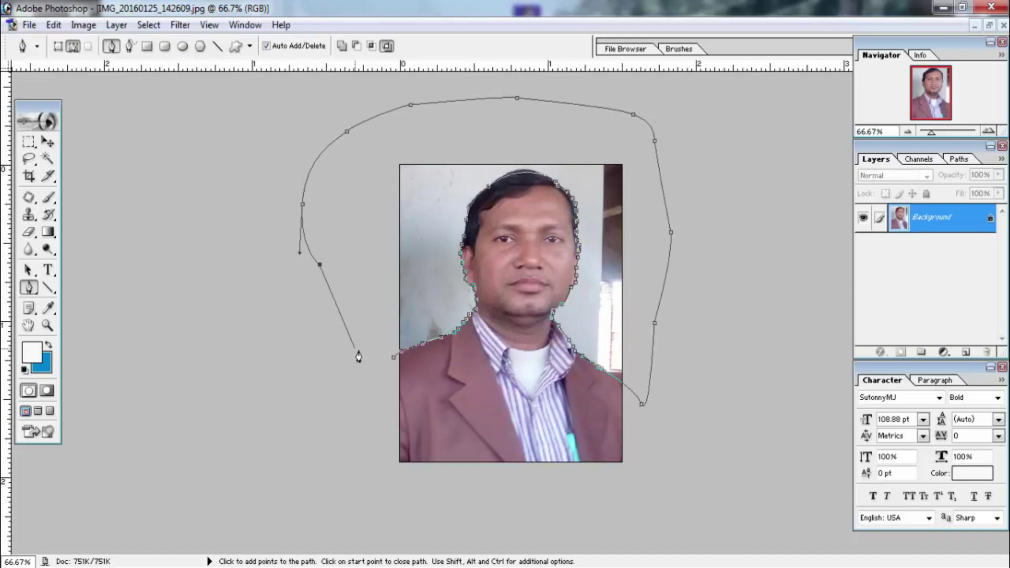
left_click(319, 352)
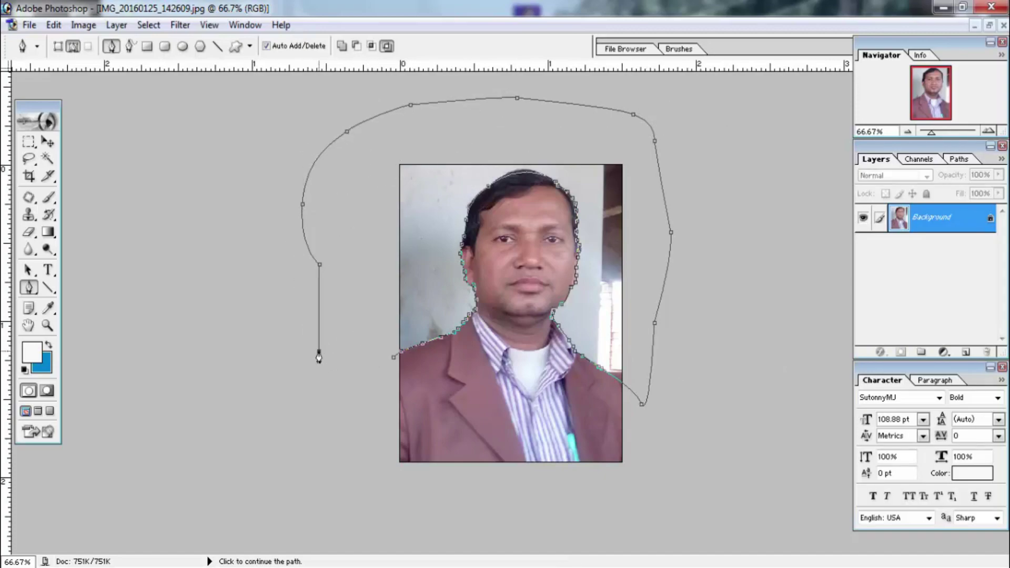
key("ctrl+Return")
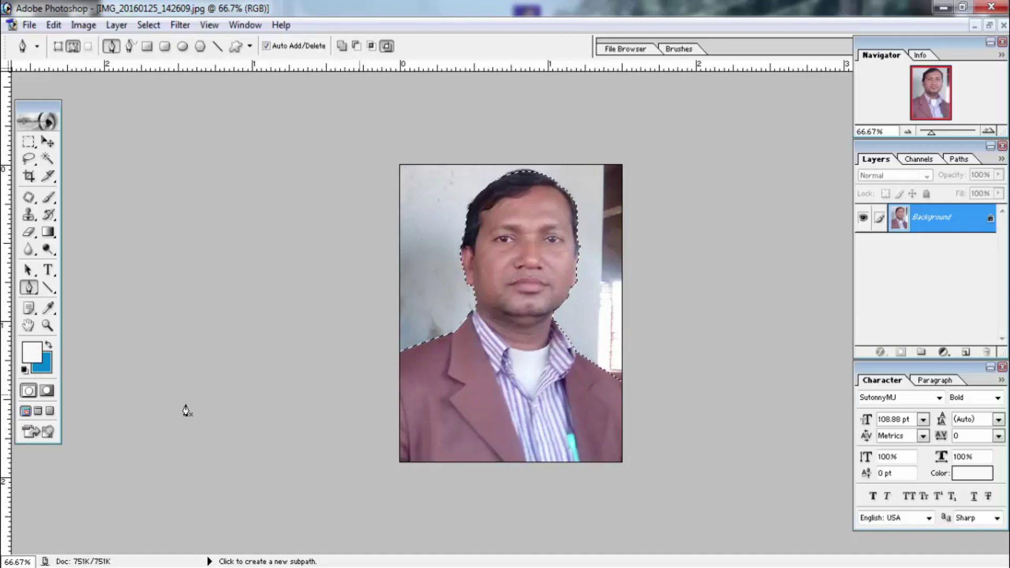
Step: Keep the standard Pen tool and set the background colour to blue 0366E0
left_click(25, 288)
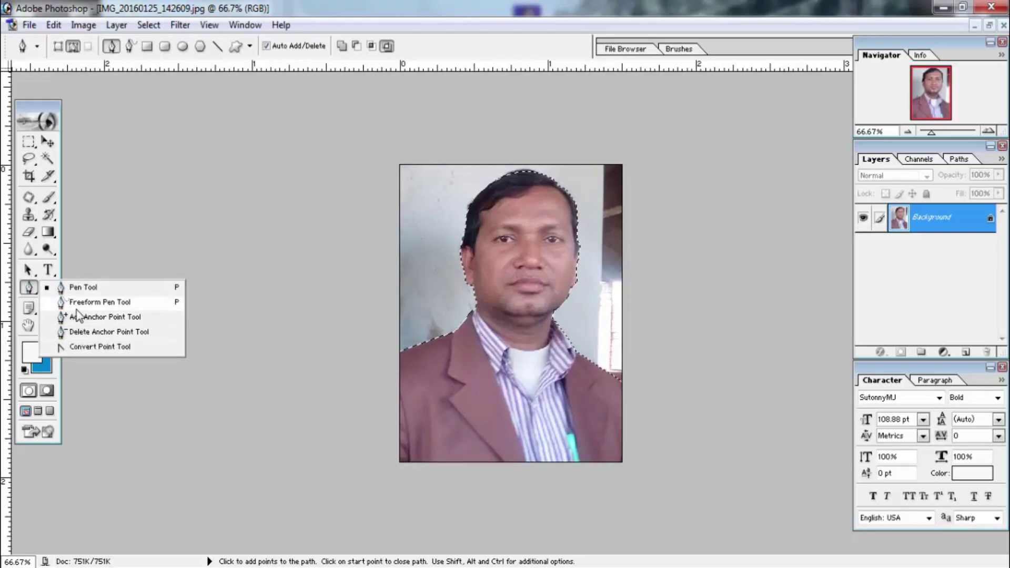
left_click(86, 290)
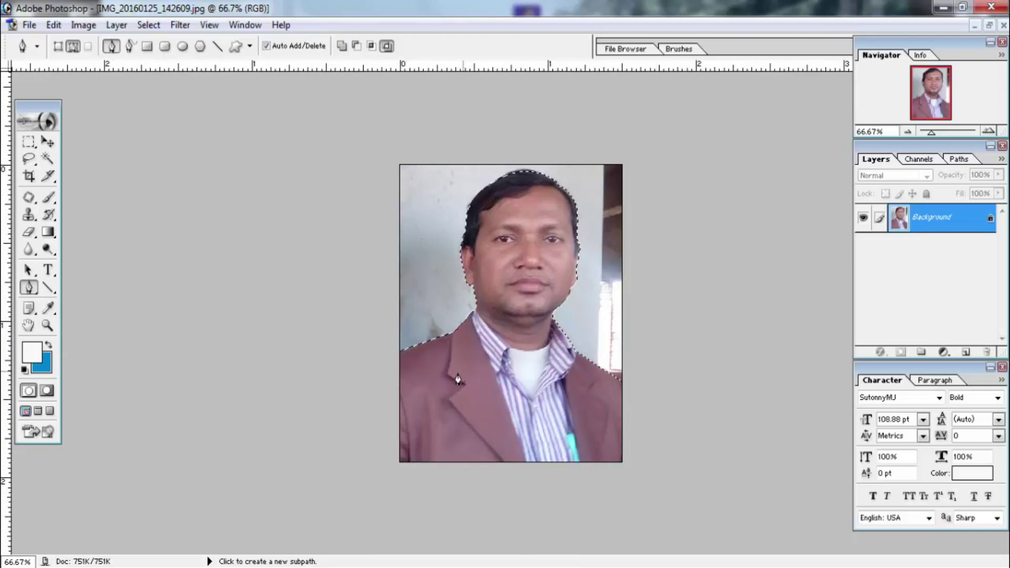
left_click(46, 371)
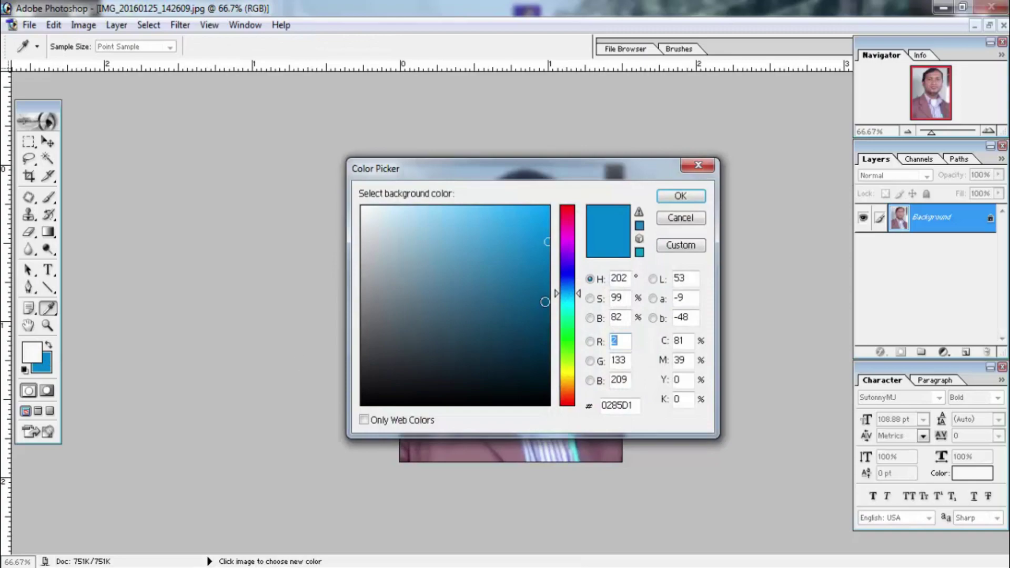
mouse_move(556, 294)
left_mouse_down()
mouse_move(559, 380)
mouse_move(557, 287)
left_mouse_up()
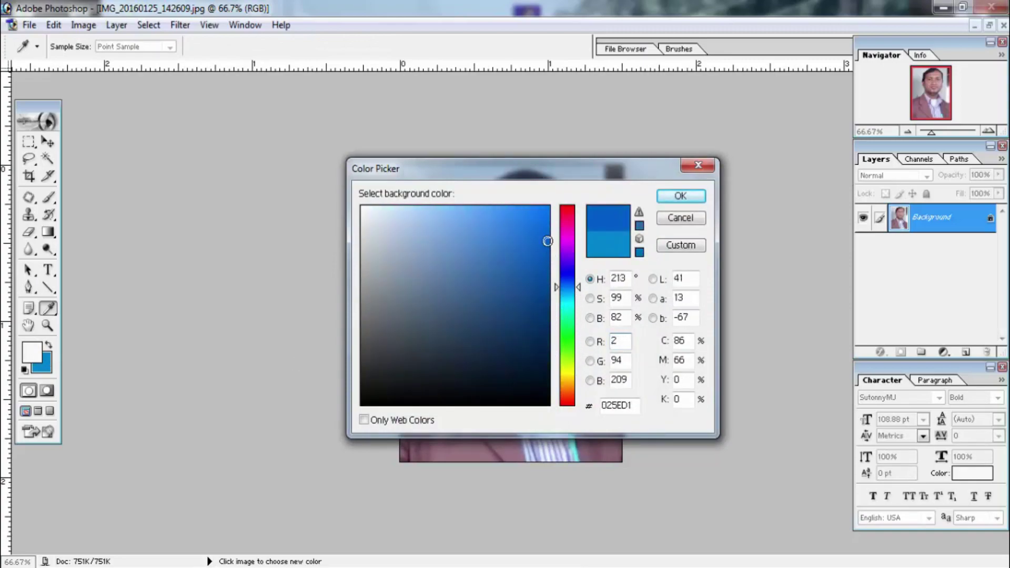
left_click_drag(547, 241, 548, 230)
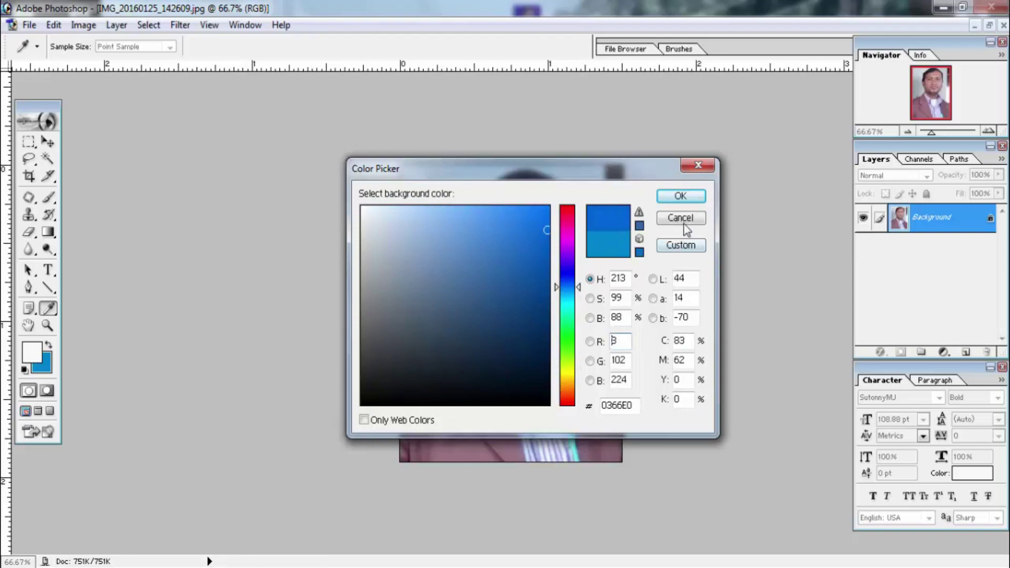
left_click(683, 197)
key("p")
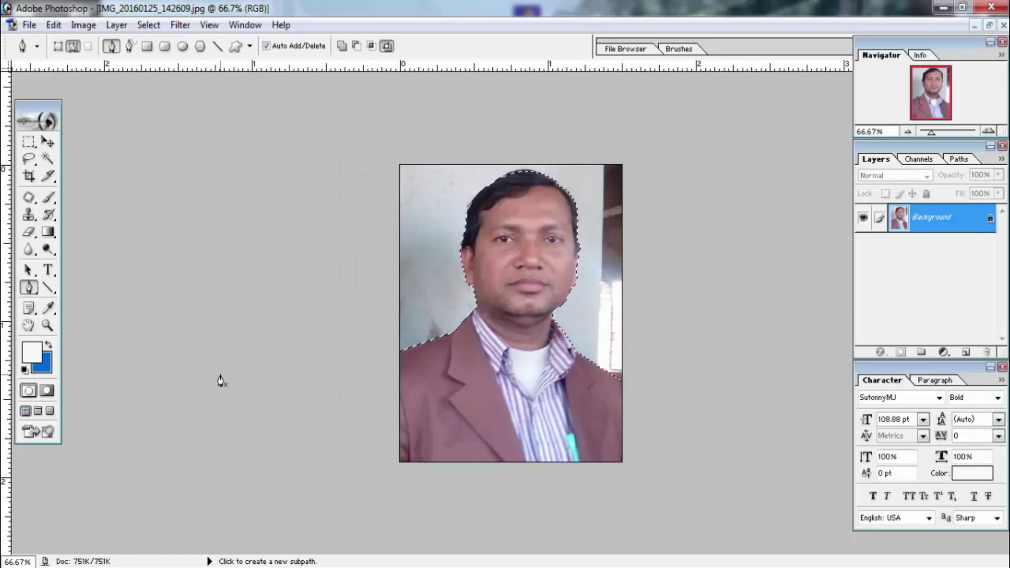
Step: Feather the selection 1.5 px, invert it, fill the background with blue, then deselect
key("ctrl+alt+d")
type("1.5")
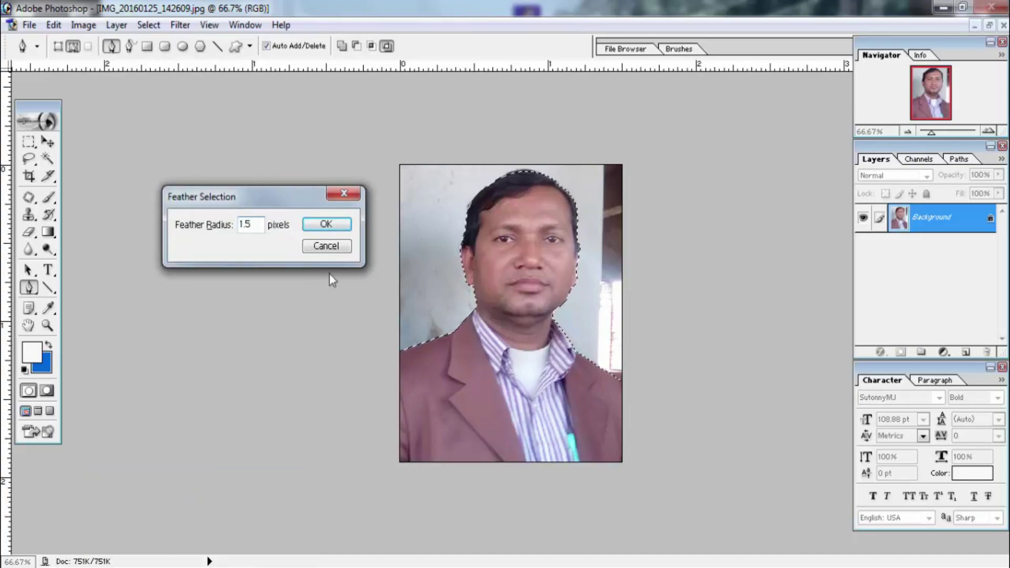
left_click(322, 227)
key("ctrl+shift+i")
key("ctrl+BackSpace")
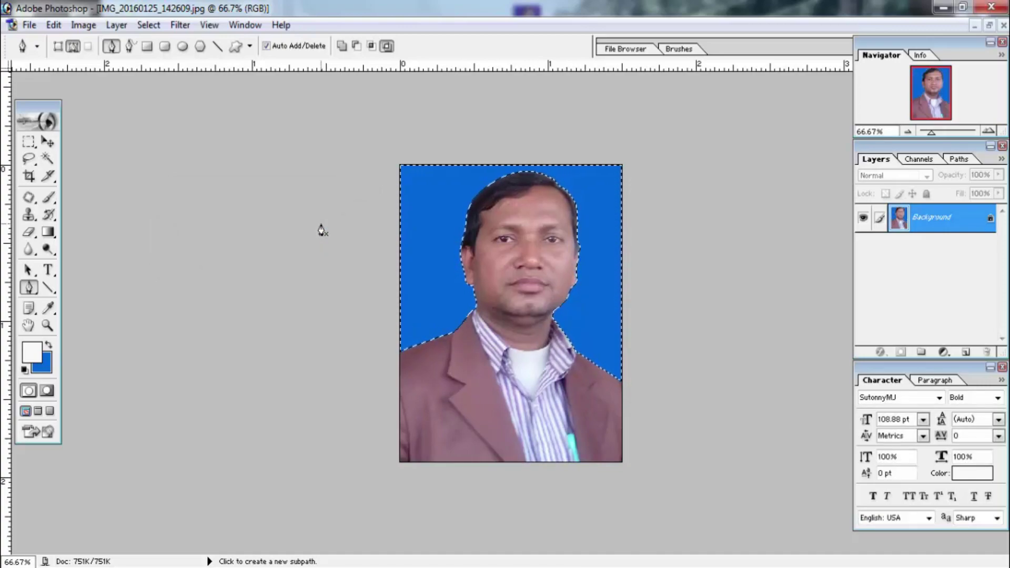
key("m")
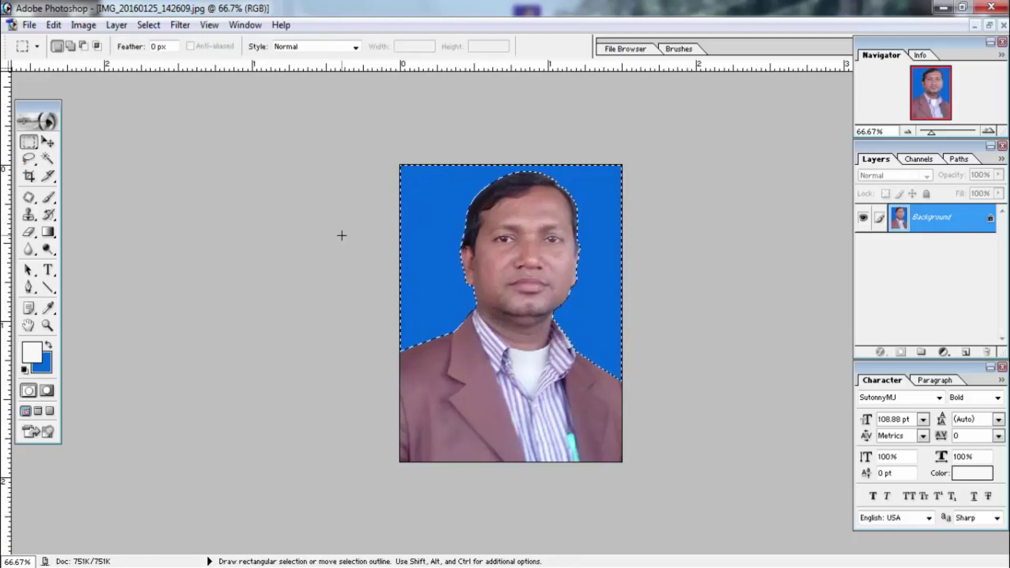
left_click(342, 235)
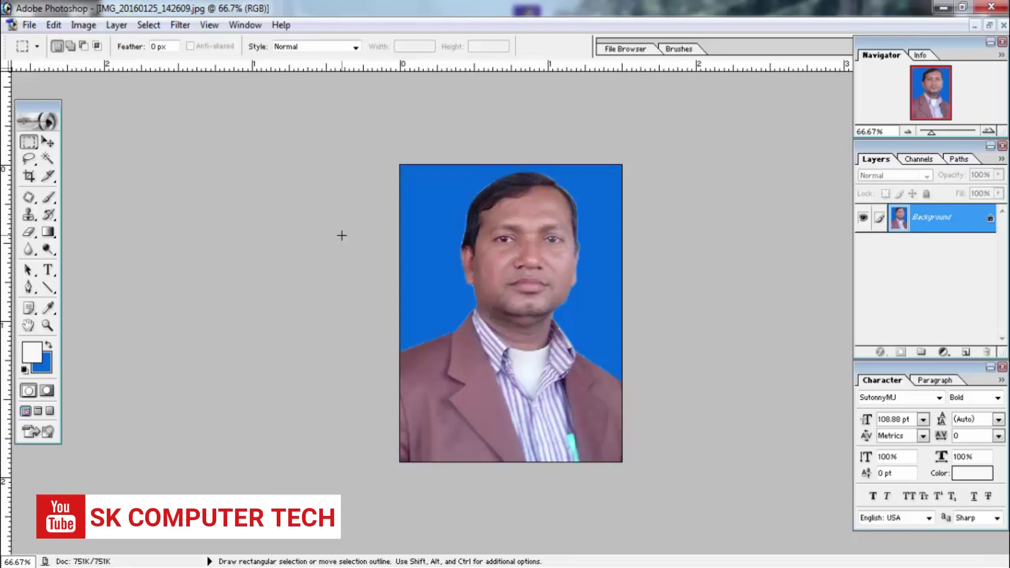
left_click(525, 306, "ctrl")
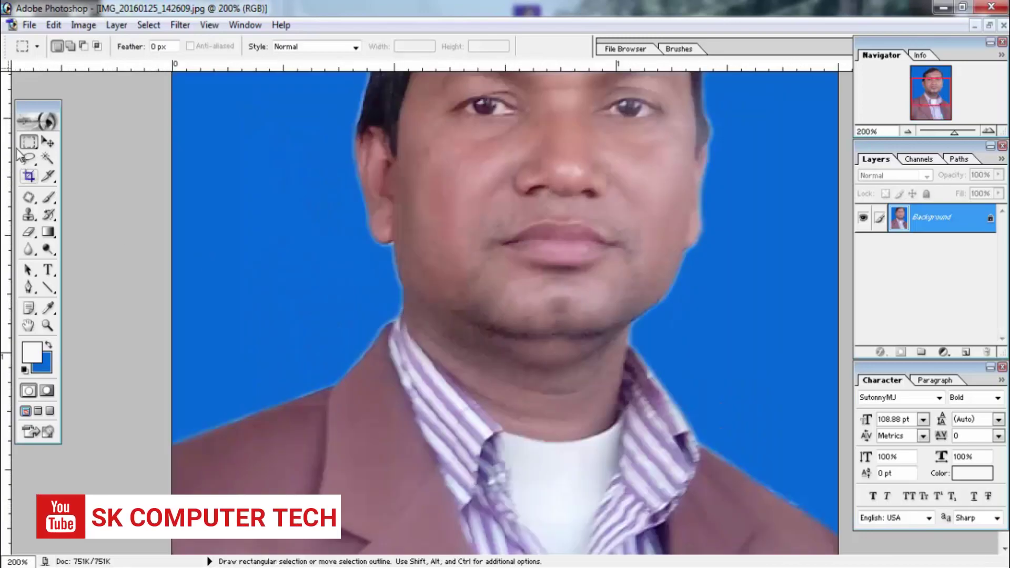
left_click(47, 159)
left_click(305, 308)
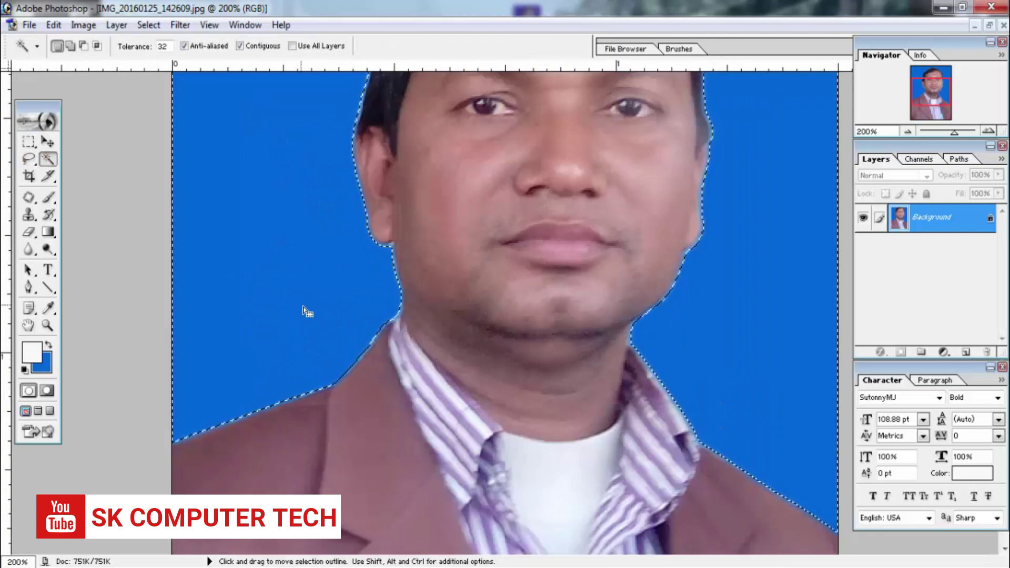
key("shift")
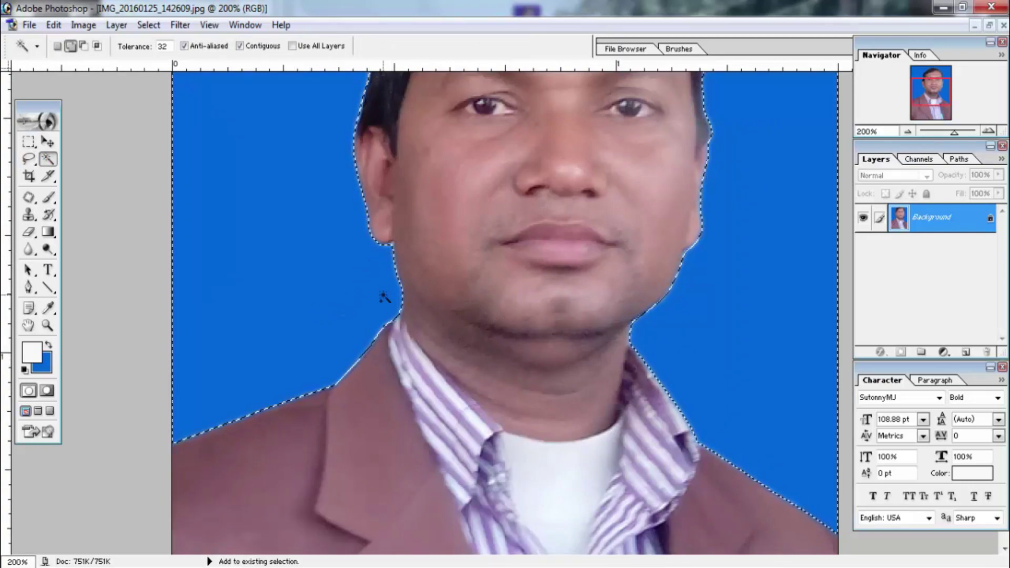
key("shift")
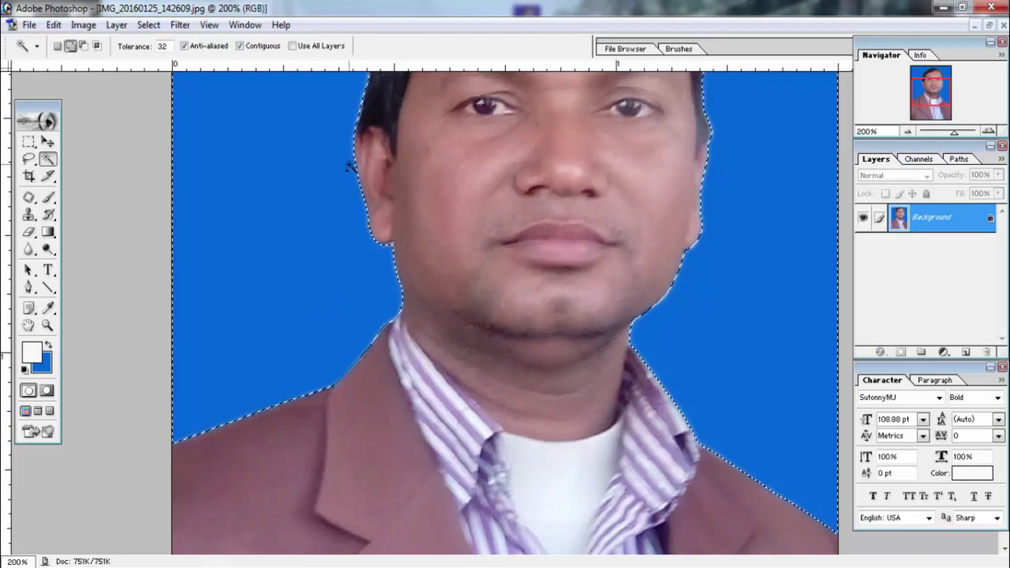
left_click(392, 160, "shift")
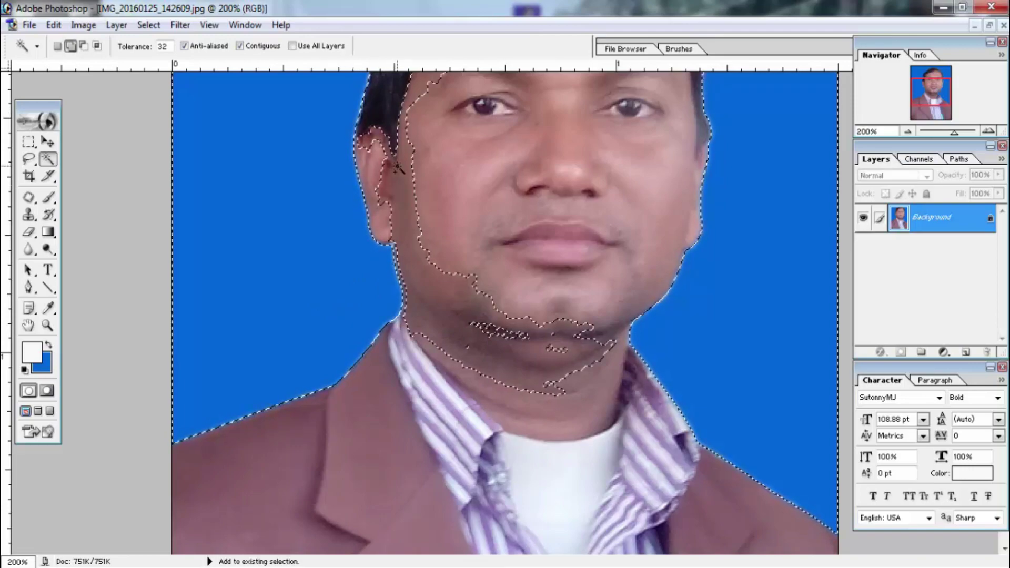
key("ctrl+alt+z")
key("ctrl+alt+z")
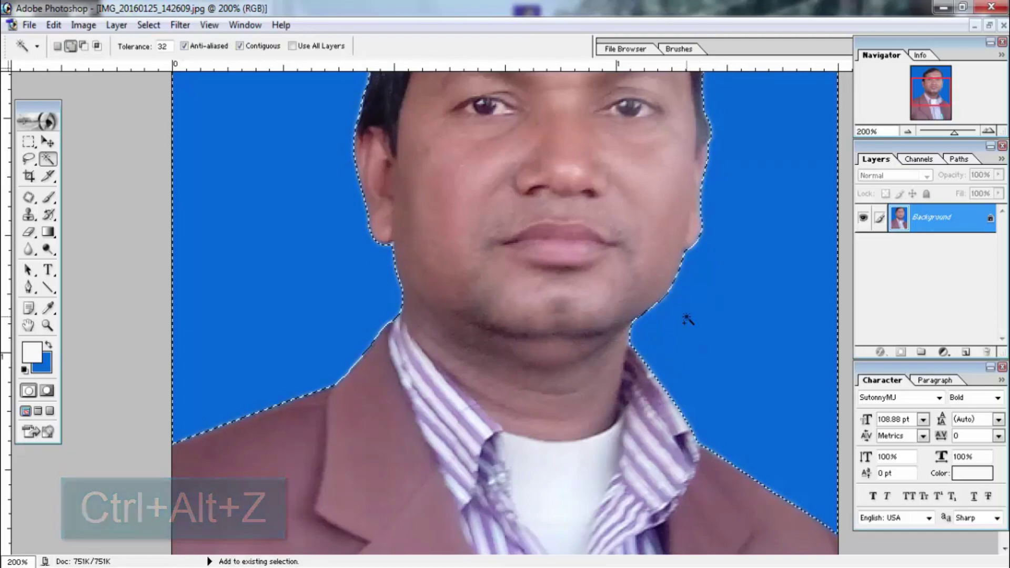
key("ctrl+alt+d")
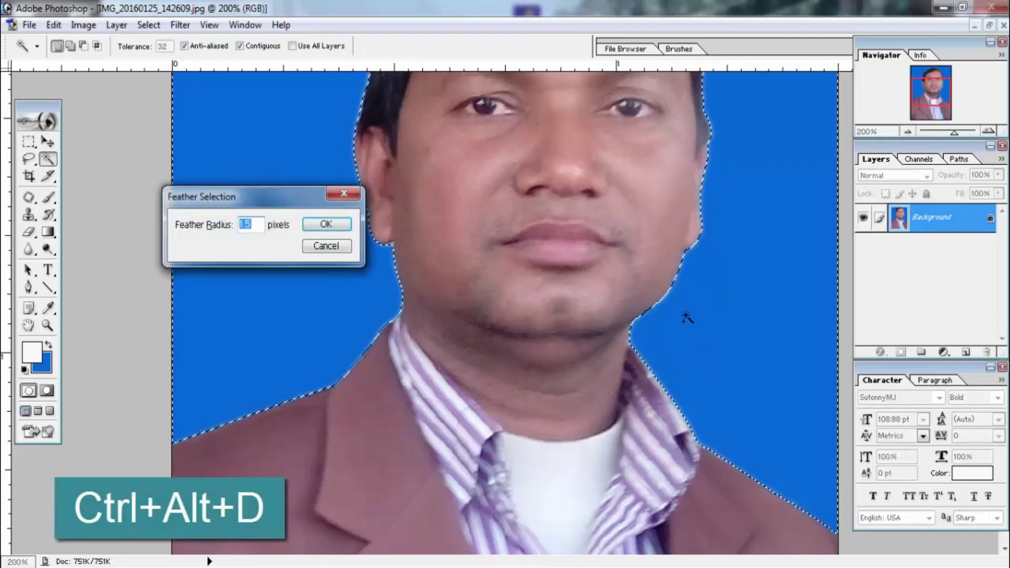
key("Return")
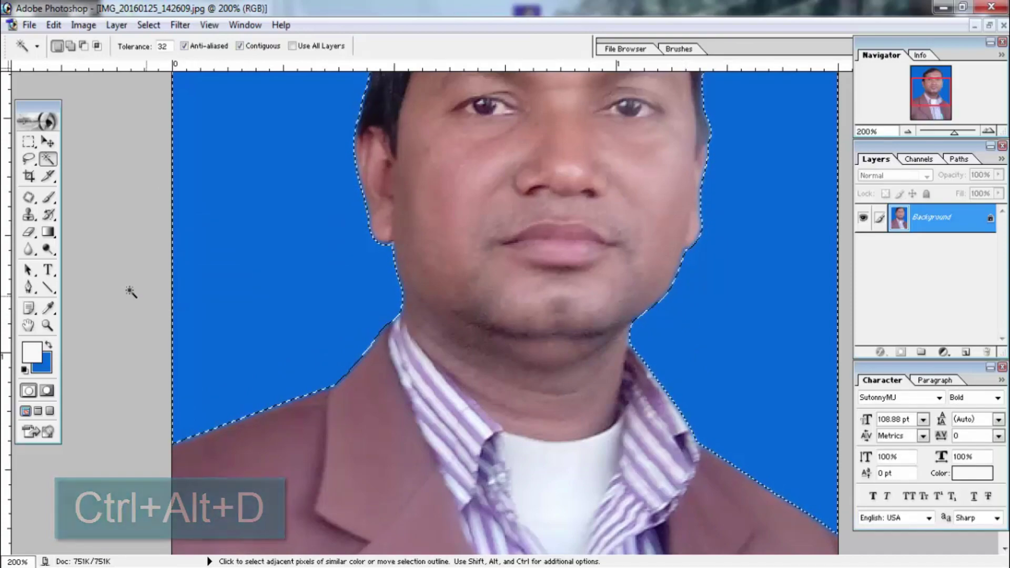
key("ctrl+d")
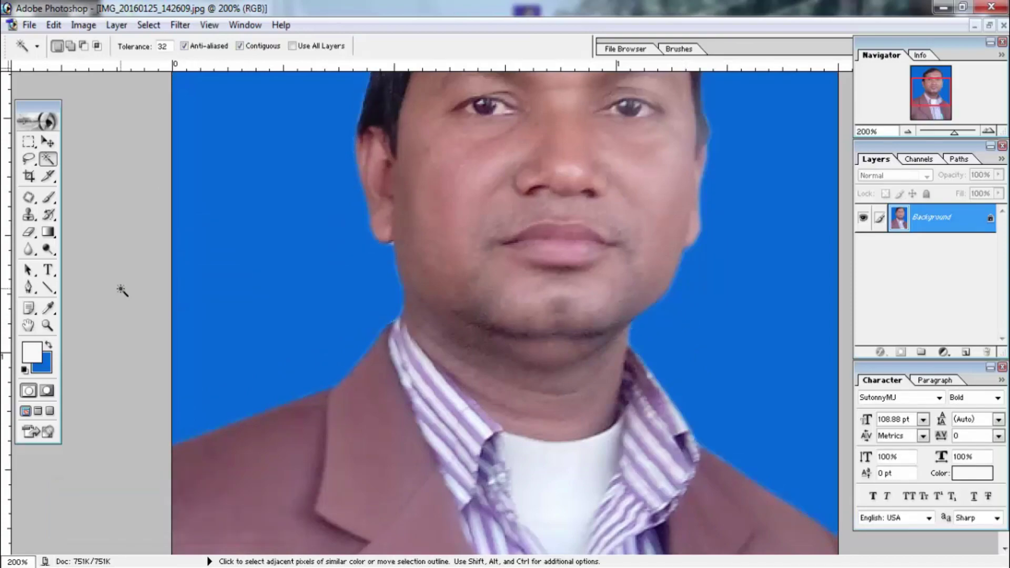
key("alt+minus")
key("r")
key("alt+minus")
key("x")
key("ctrl+0")
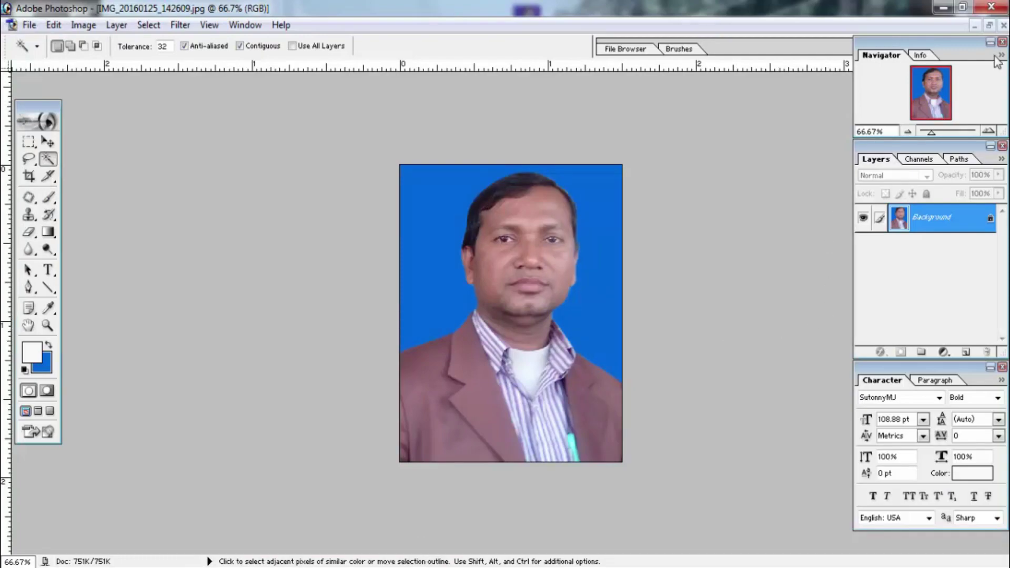
Step: Restore the document window so both blue passport portraits float side by side
left_click(989, 25)
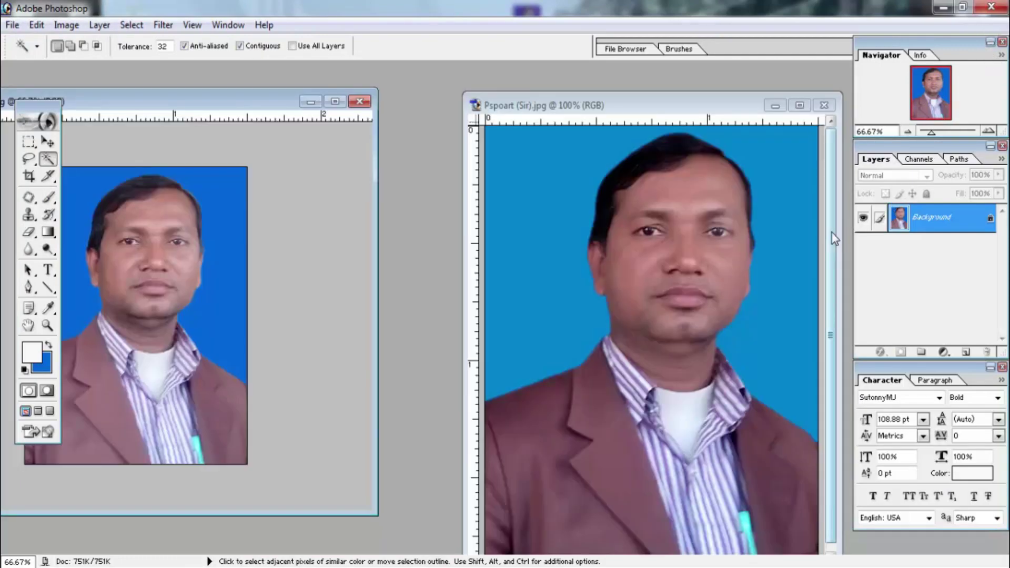